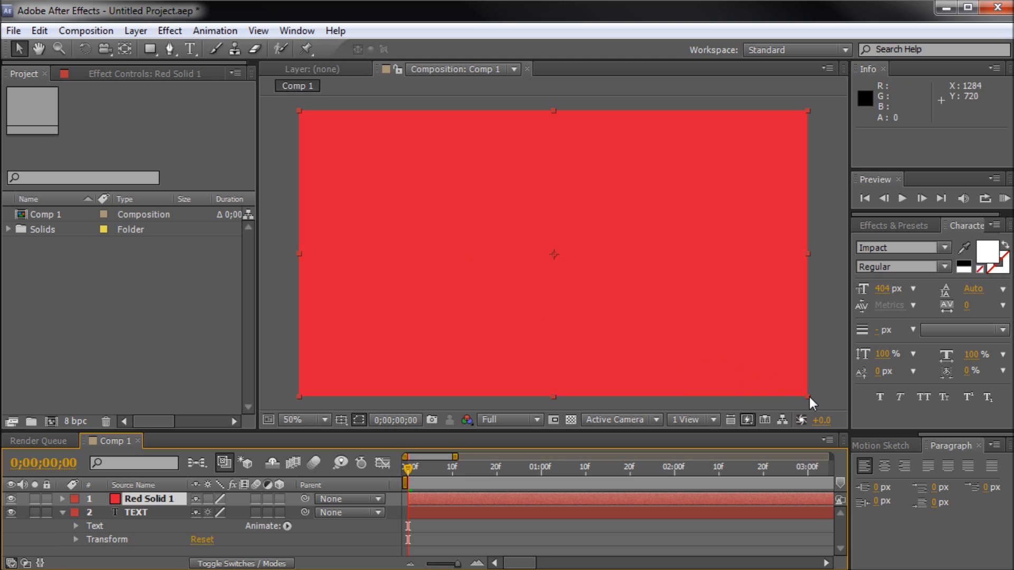
# Shrink the red solid and move it to about position 140, 570, with its Transform properties shown
pyautogui.moveTo(558, 276); pyautogui.dragTo(359, 361)
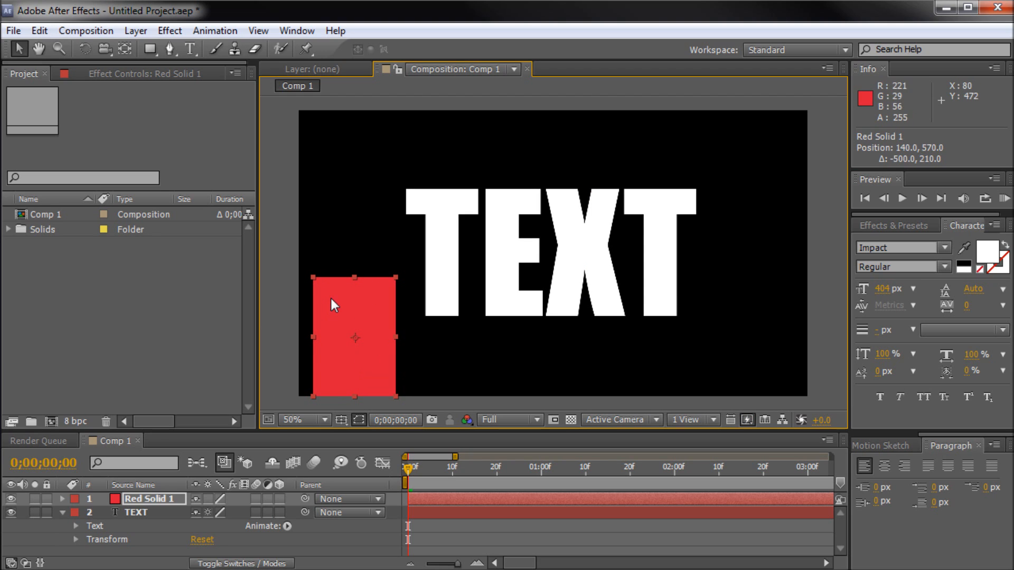
pyautogui.click(63, 499)
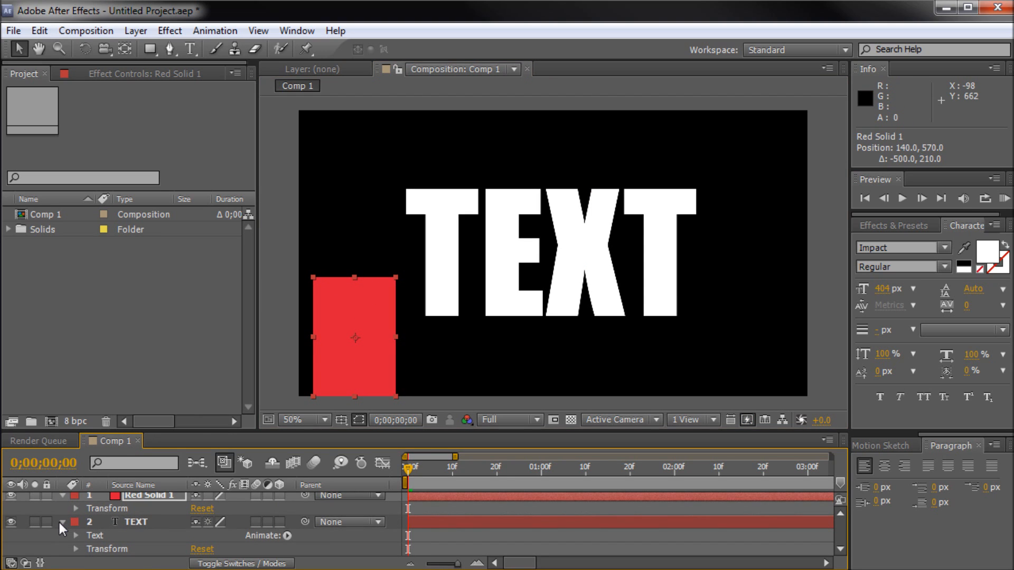
pyautogui.click(59, 521)
pyautogui.click(77, 512)
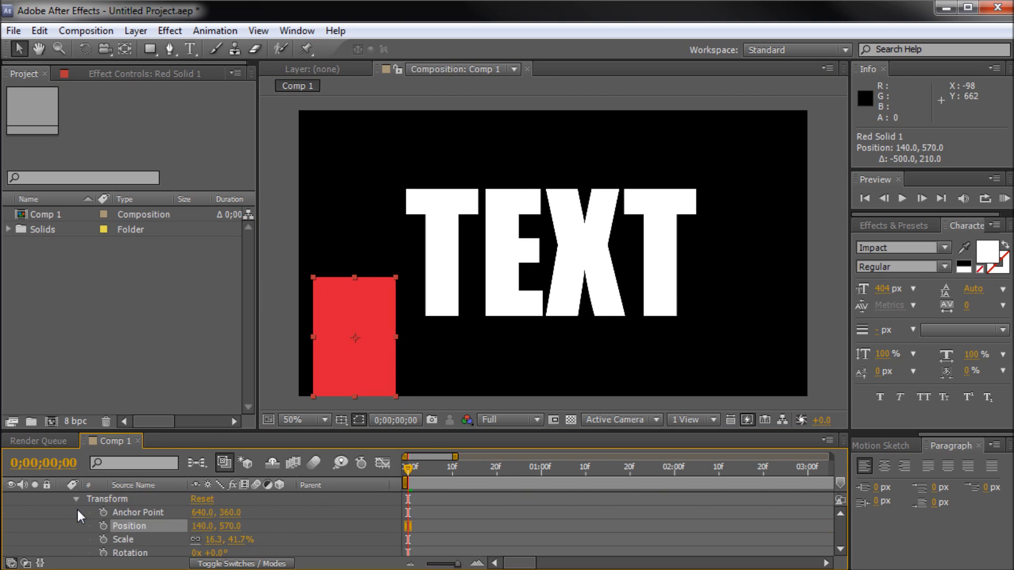
pyautogui.scroll(-2, 101, 494)
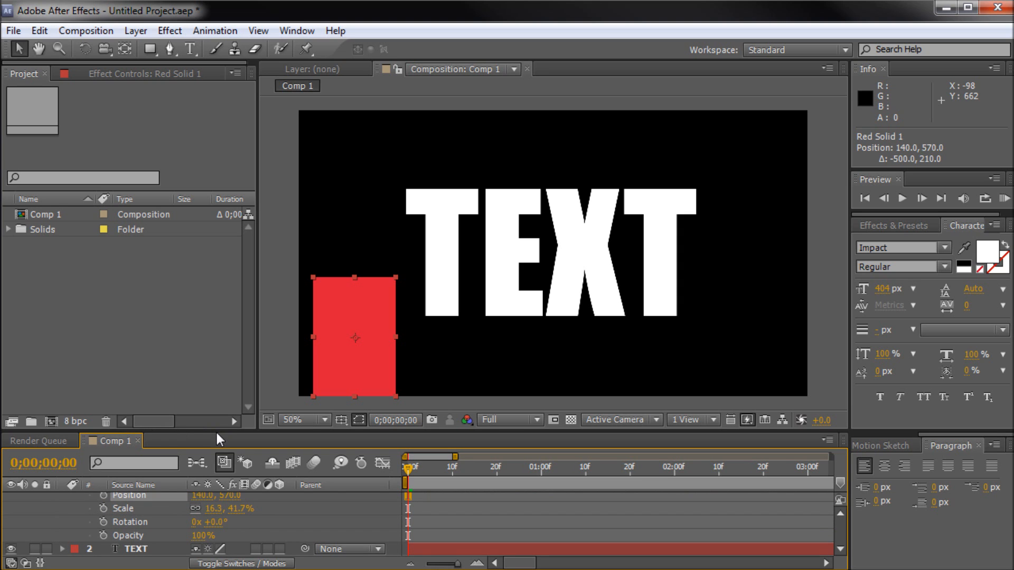
# Enlarge the timeline area and delete the red solid layer
pyautogui.moveTo(217, 430); pyautogui.dragTo(213, 330)
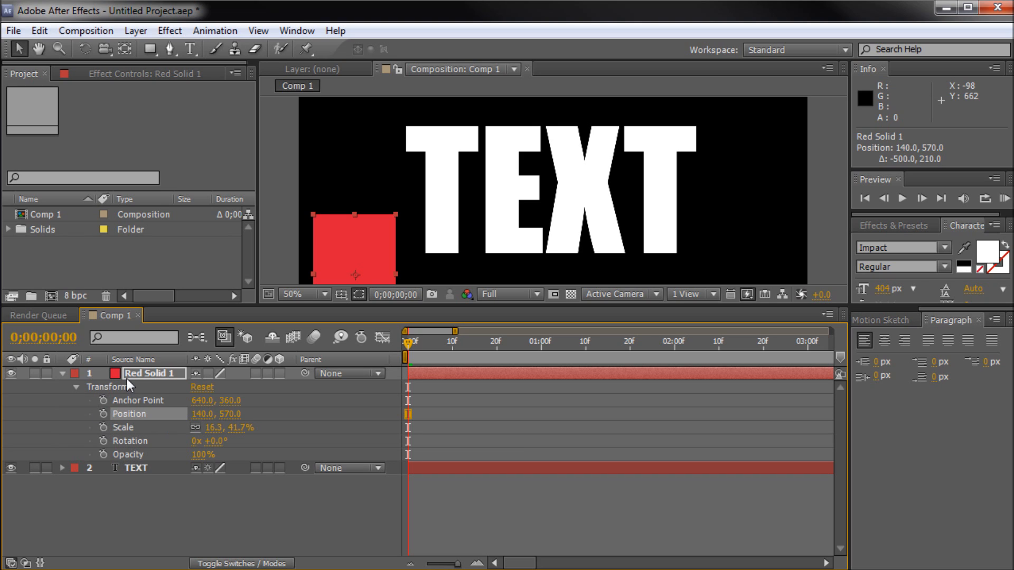
pyautogui.click(141, 370)
pyautogui.press('Delete')
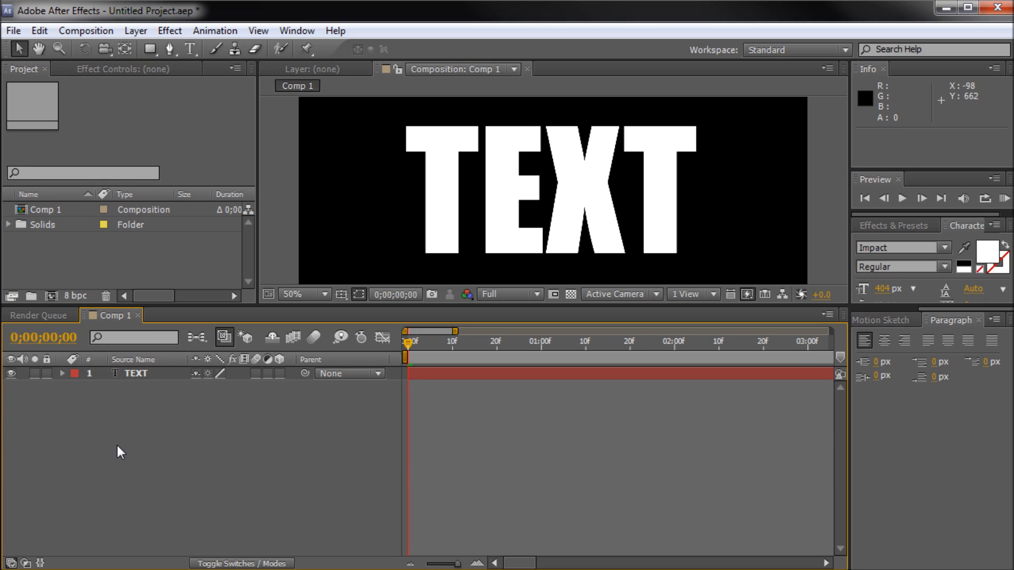
# Inspect the TEXT layer's Transform properties and its Text options
pyautogui.click(62, 373)
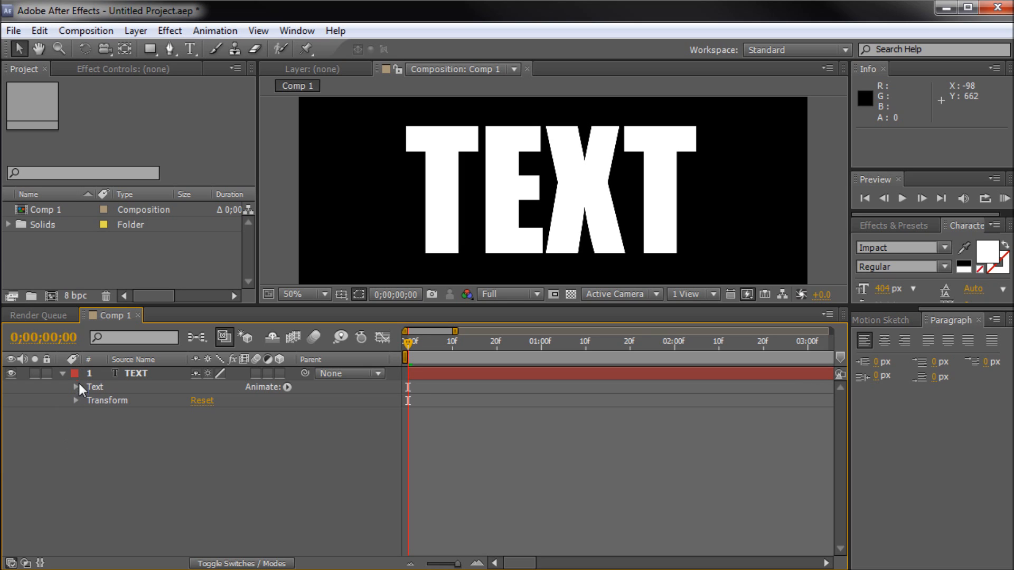
pyautogui.click(76, 401)
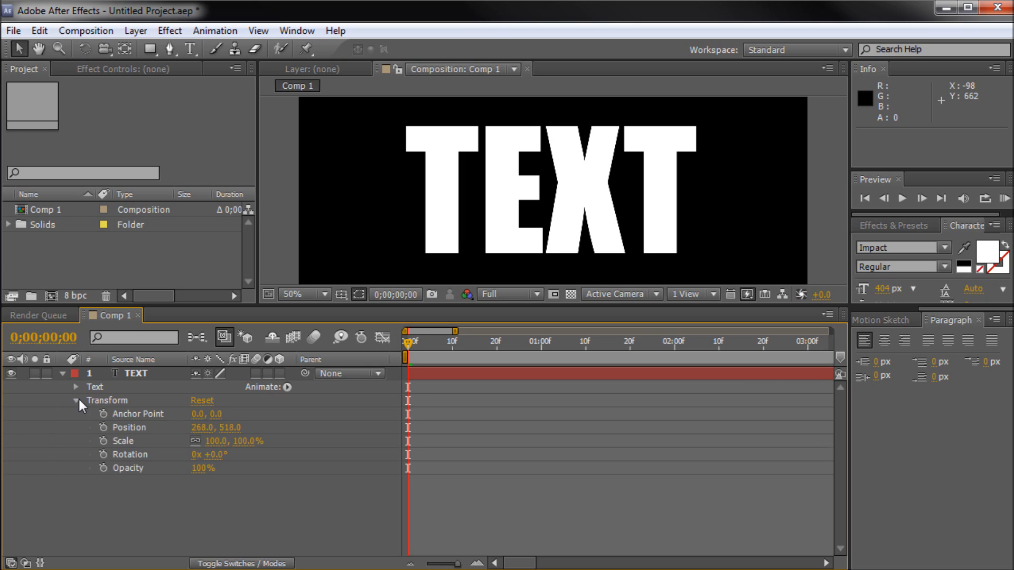
pyautogui.click(76, 401)
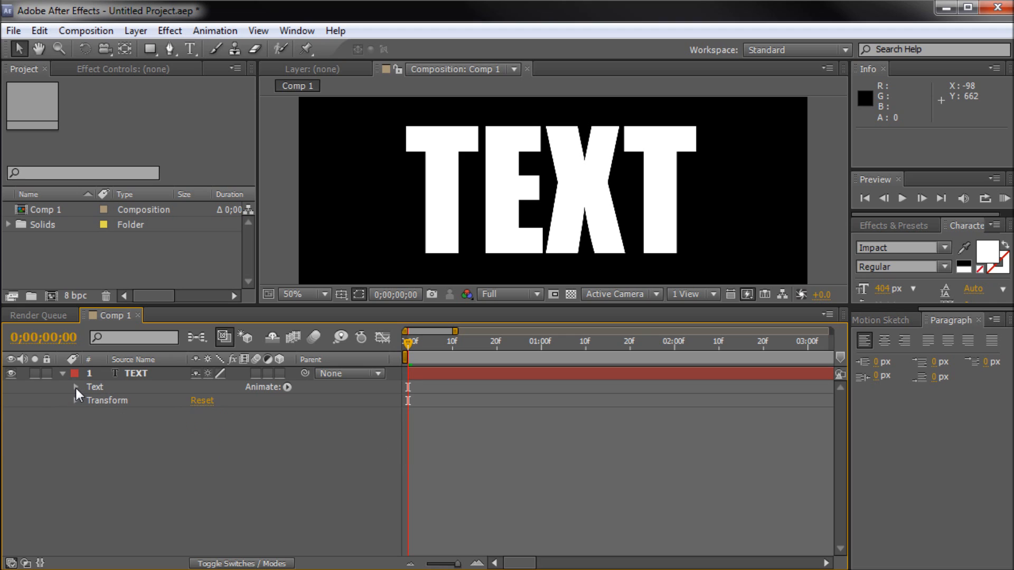
pyautogui.click(77, 387)
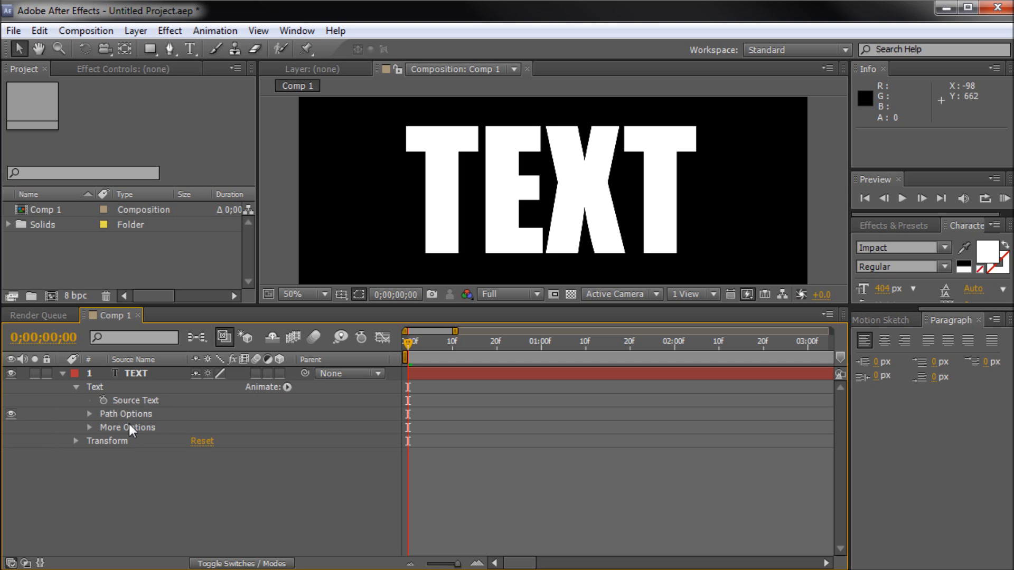
# Review the full list of animator properties available for the TEXT layer
pyautogui.click(287, 387)
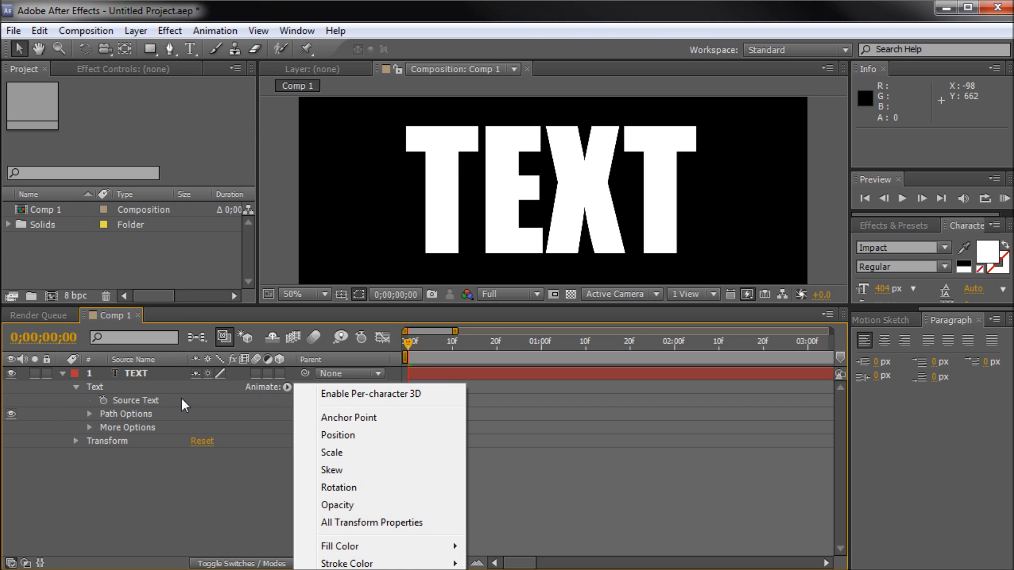
pyautogui.click(195, 467)
pyautogui.moveTo(228, 303); pyautogui.dragTo(227, 120)
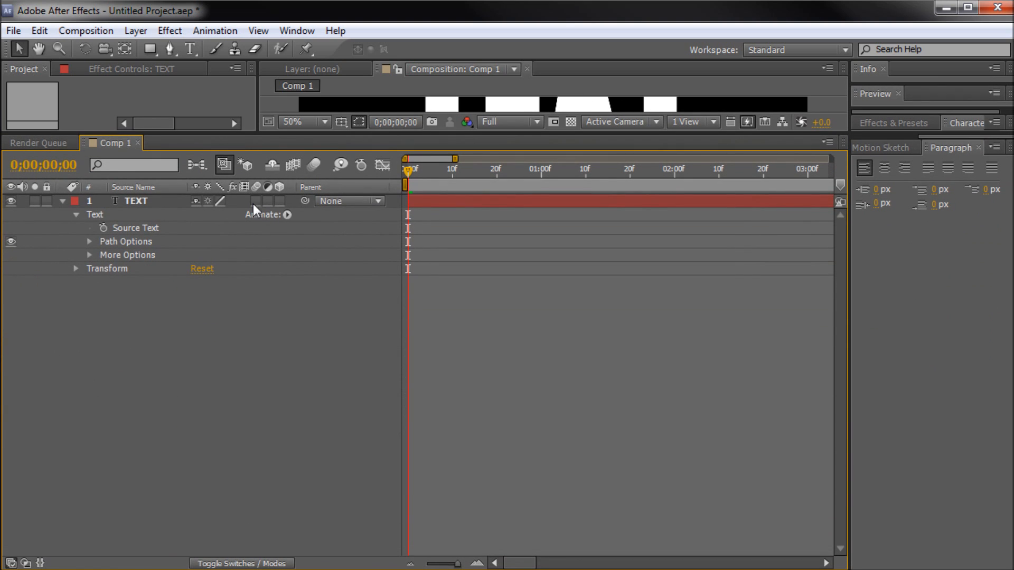
pyautogui.click(283, 215)
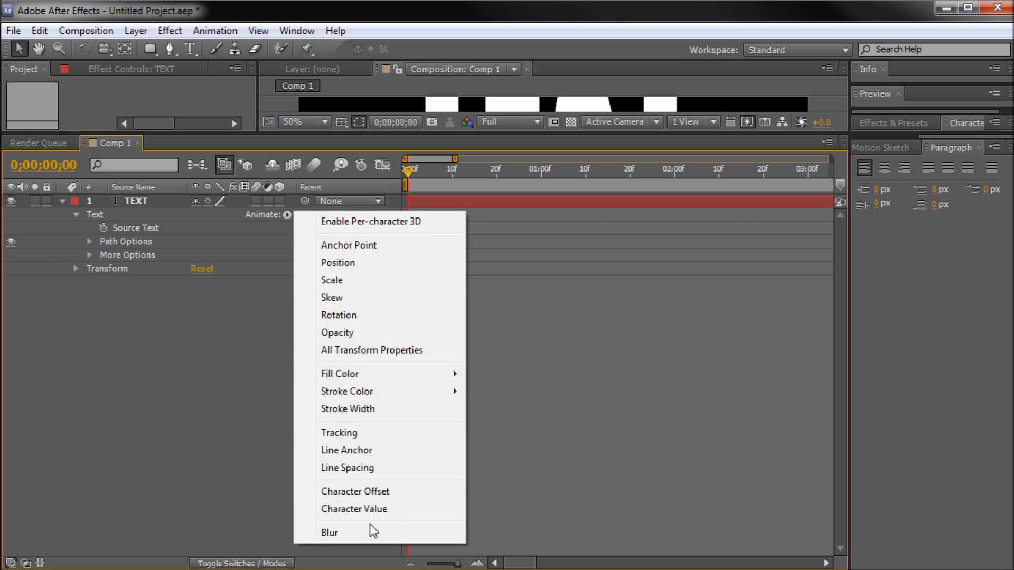
pyautogui.click(227, 369)
pyautogui.moveTo(268, 136); pyautogui.dragTo(259, 355)
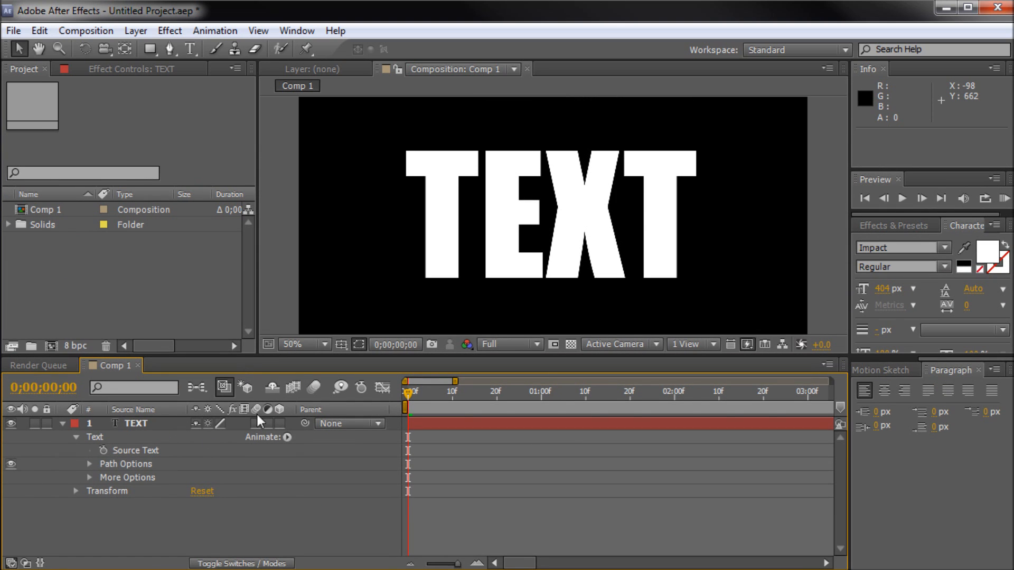
# Add a Rotation text animator to the TEXT layer and give the timeline a little more height
pyautogui.click(287, 438)
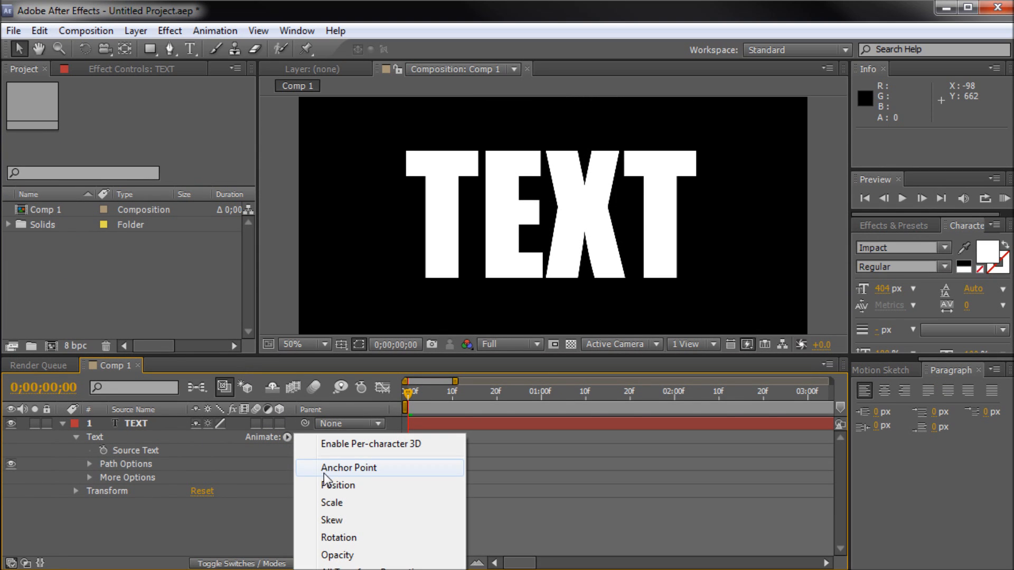
pyautogui.click(340, 538)
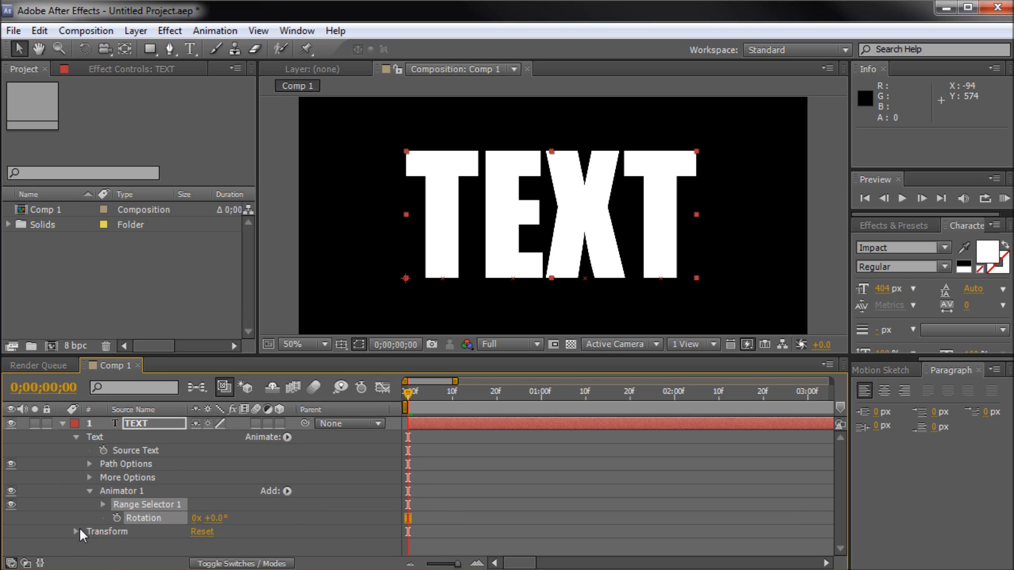
pyautogui.moveTo(165, 356); pyautogui.dragTo(163, 323)
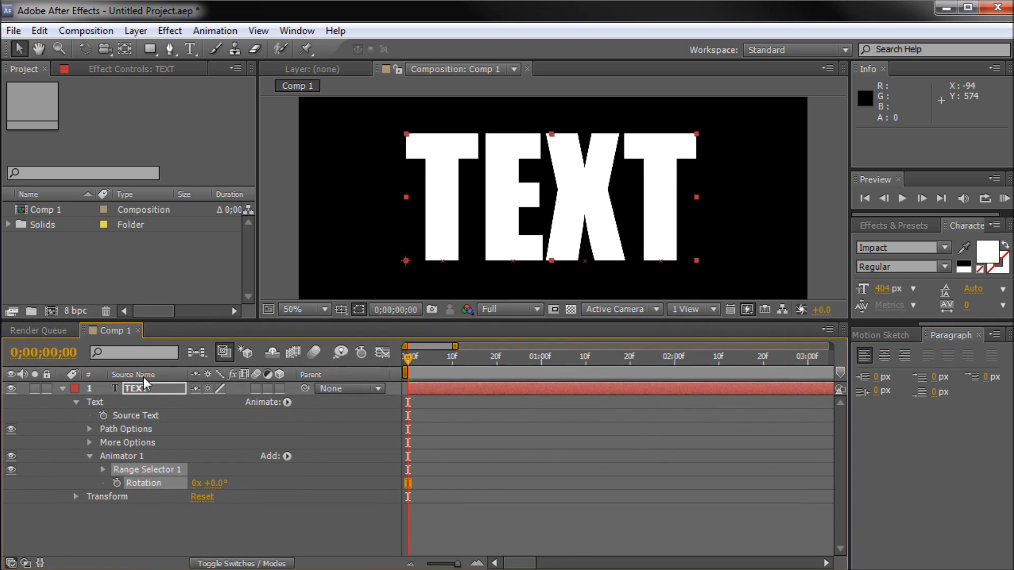
# Keyframe the TEXT layer's Transform Rotation at the start and rotate the whole layer to about -5.6° at 0;00;00;20
pyautogui.click(75, 496)
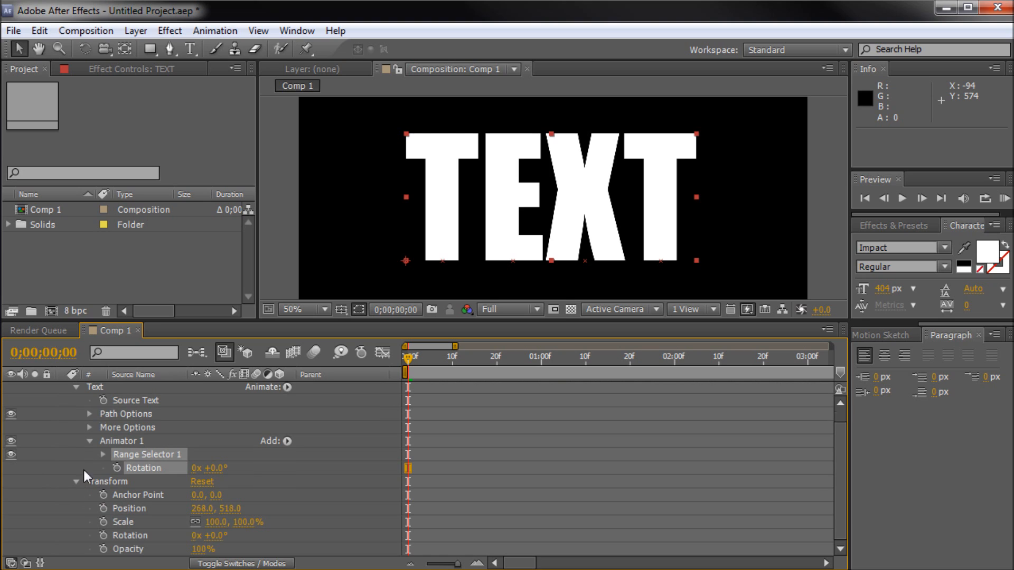
pyautogui.click(104, 535)
pyautogui.moveTo(400, 361); pyautogui.dragTo(499, 358)
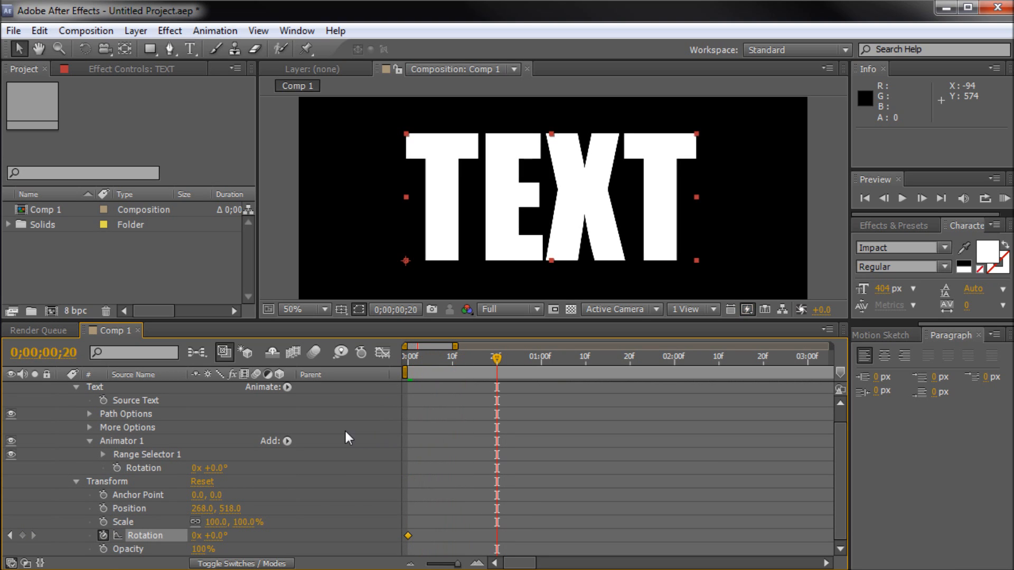
pyautogui.click(85, 48)
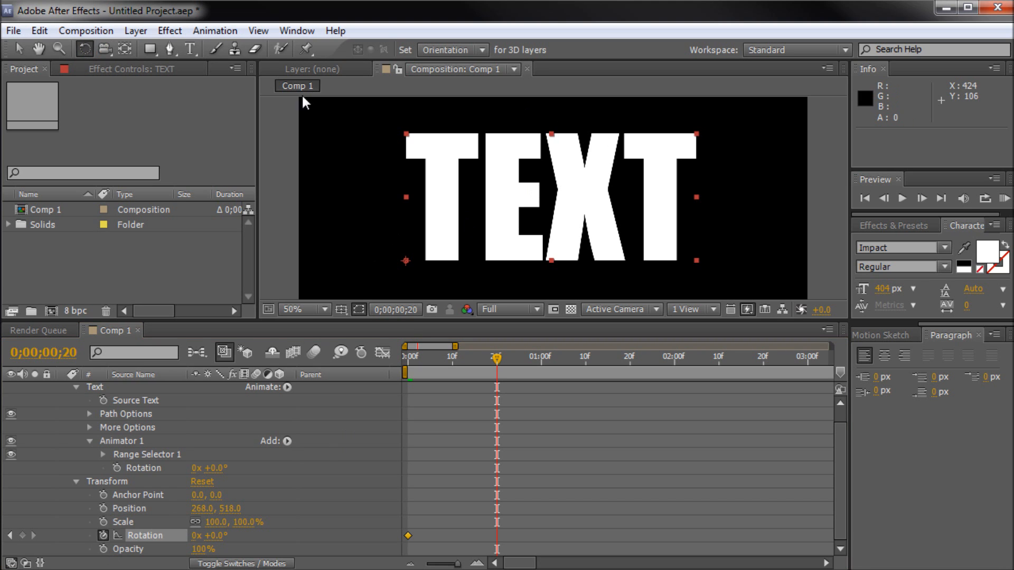
pyautogui.moveTo(695, 141); pyautogui.dragTo(619, 141)
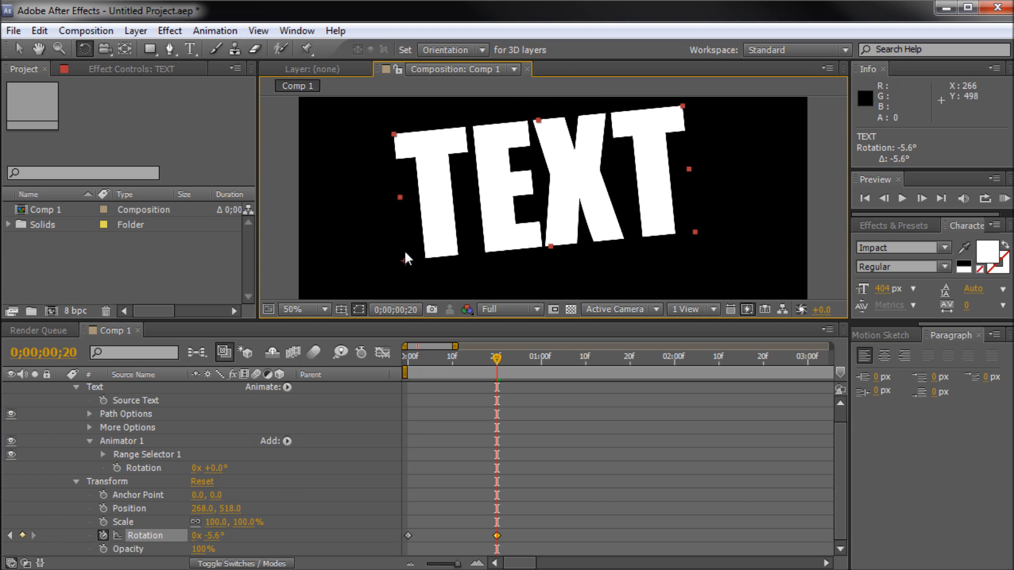
# Return to the composition start, delete the layer's Transform Rotation keyframes and collapse the Transform group
pyautogui.moveTo(496, 358); pyautogui.dragTo(382, 393)
pyautogui.moveTo(563, 555); pyautogui.dragTo(403, 531)
pyautogui.press('Delete')
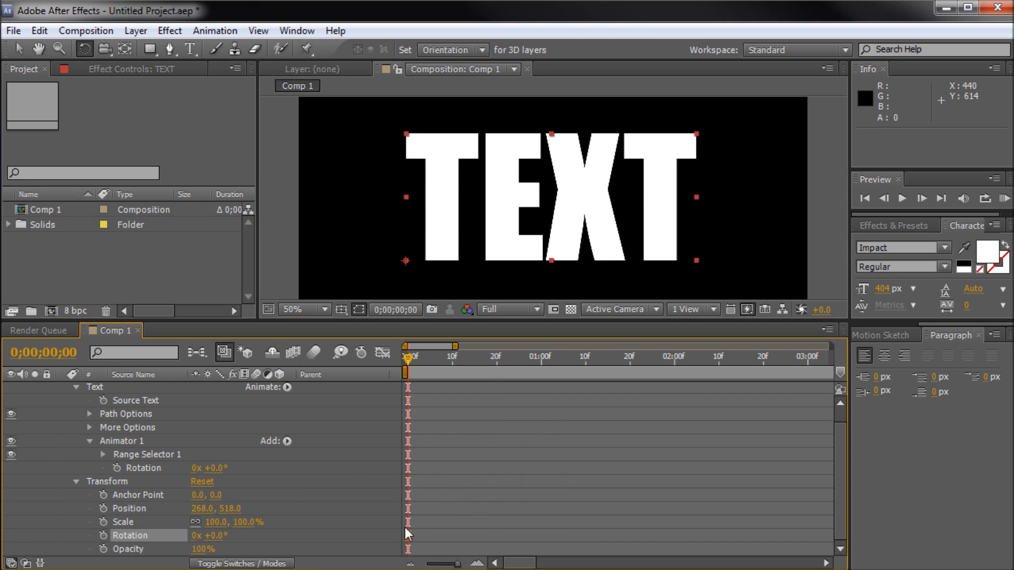
pyautogui.click(75, 481)
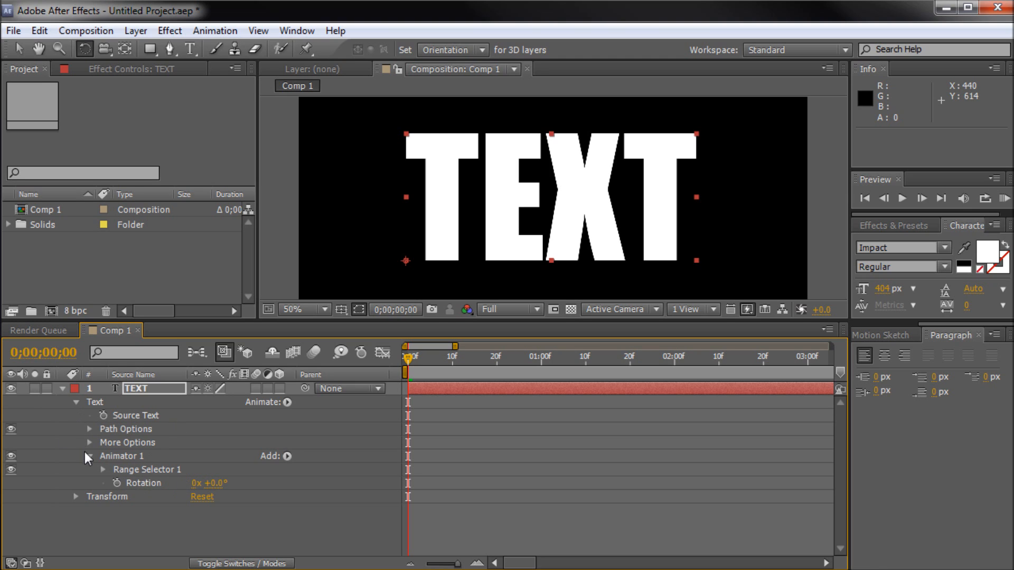
# Examine the animator options, Animator 1's range selector and Rotation, and the properties that can be added to it
pyautogui.click(286, 403)
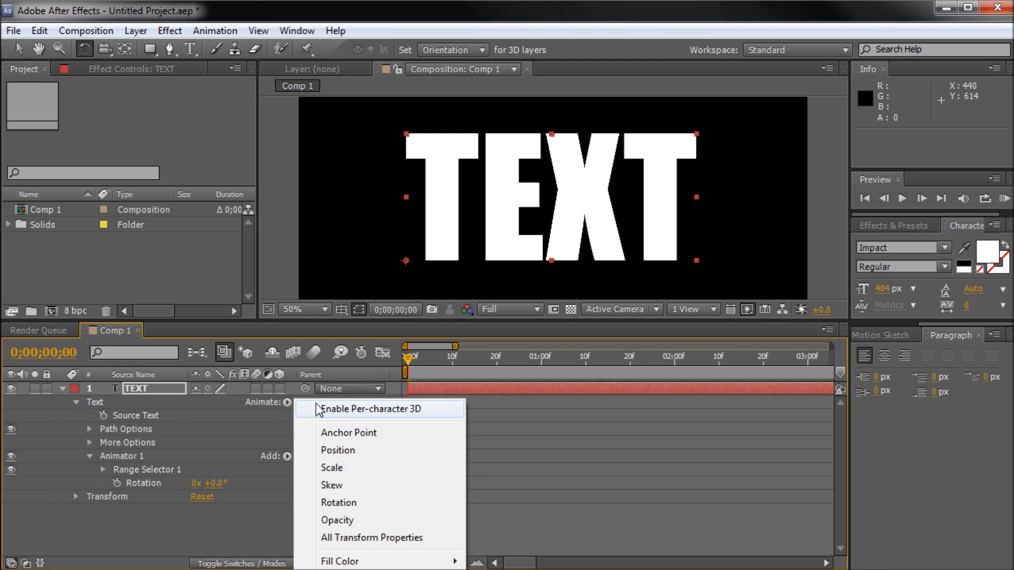
pyautogui.click(226, 421)
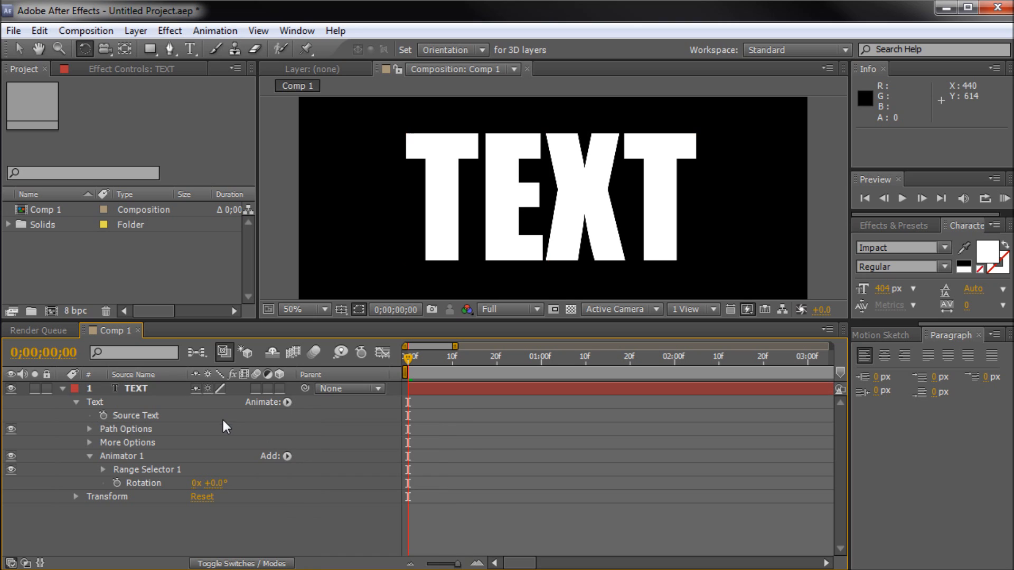
pyautogui.click(106, 456)
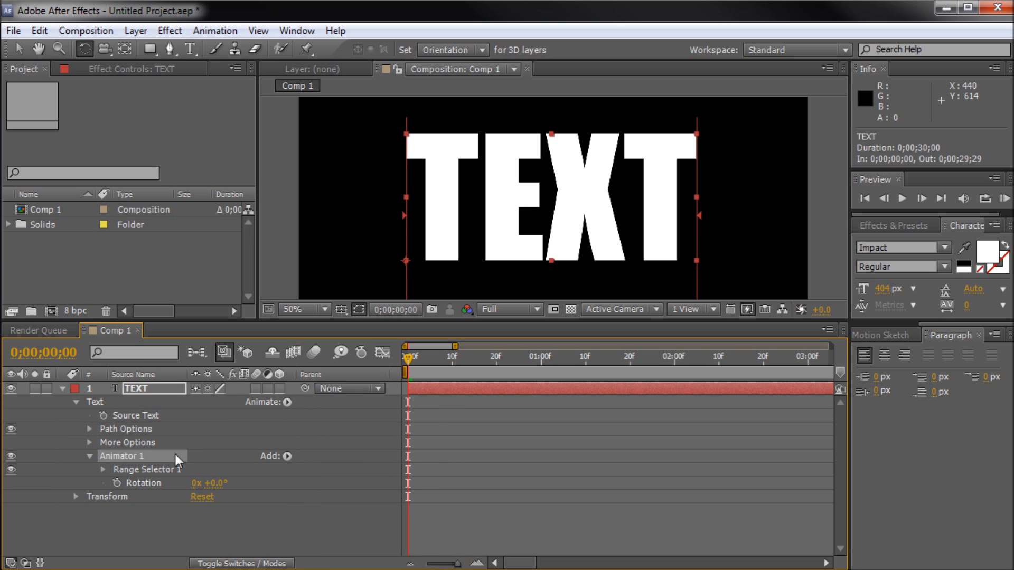
pyautogui.click(138, 470)
pyautogui.click(129, 483)
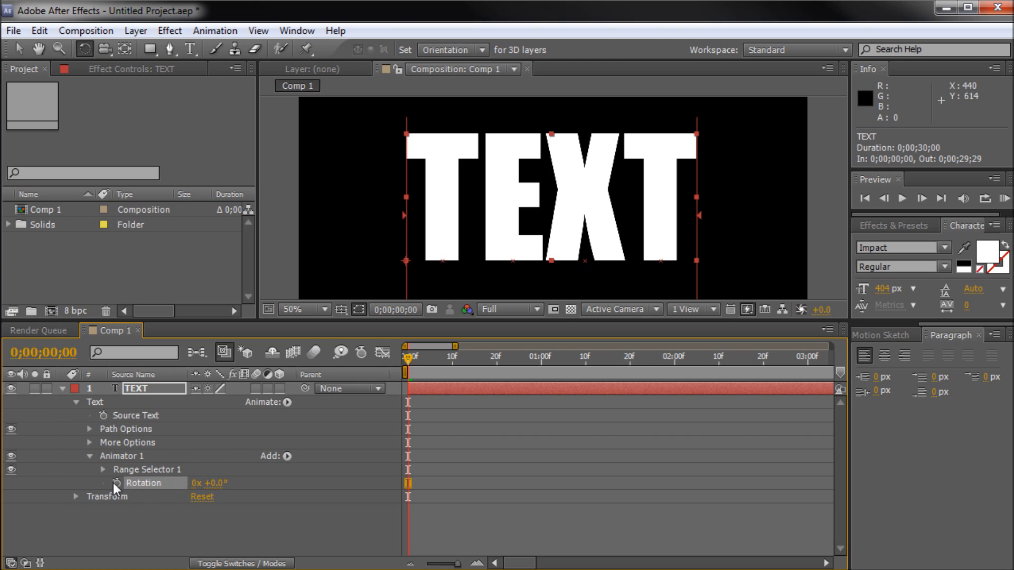
pyautogui.click(281, 457)
pyautogui.moveTo(328, 462)
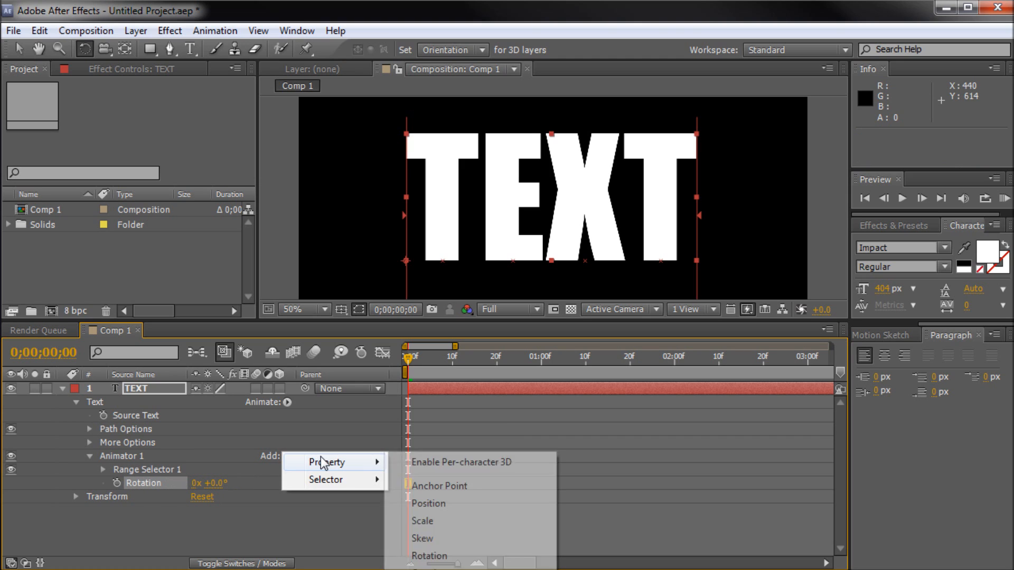
pyautogui.click(141, 534)
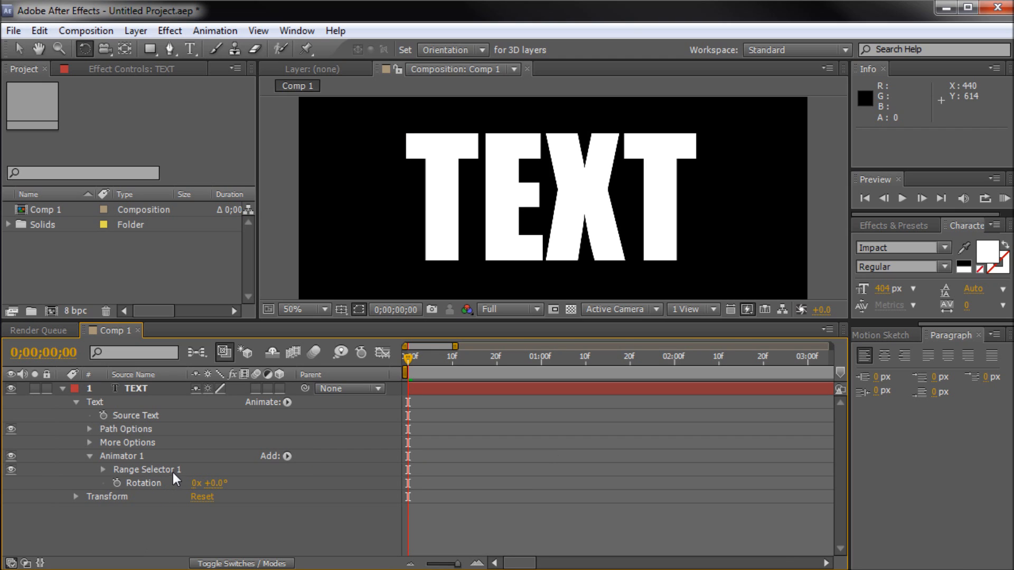
# Keyframe Animator 1's Rotation from 0° at the start to 37° at 0;00;01;00, and return to the start
pyautogui.click(117, 483)
pyautogui.moveTo(411, 357); pyautogui.dragTo(542, 362)
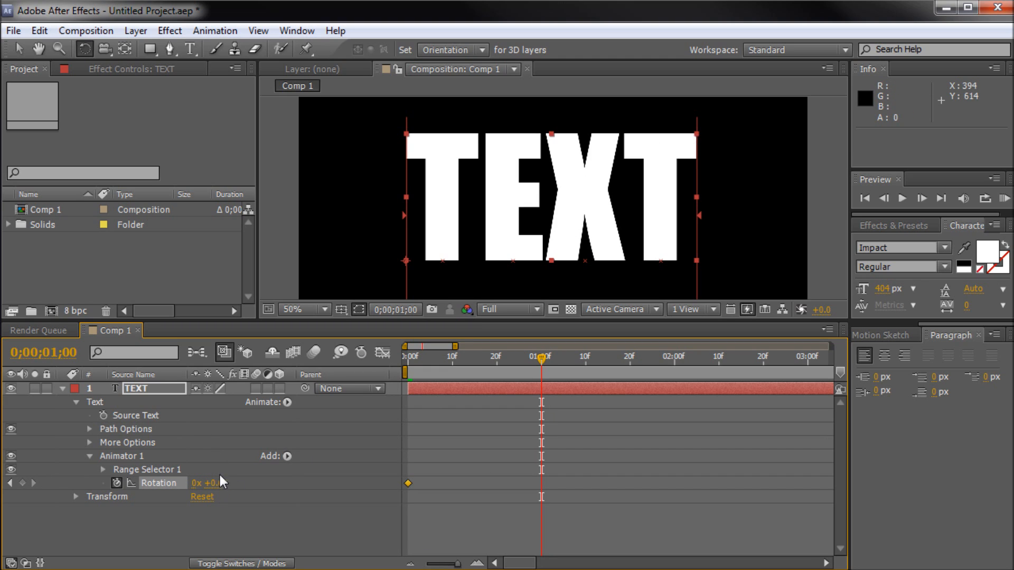
pyautogui.moveTo(217, 485); pyautogui.dragTo(239, 479)
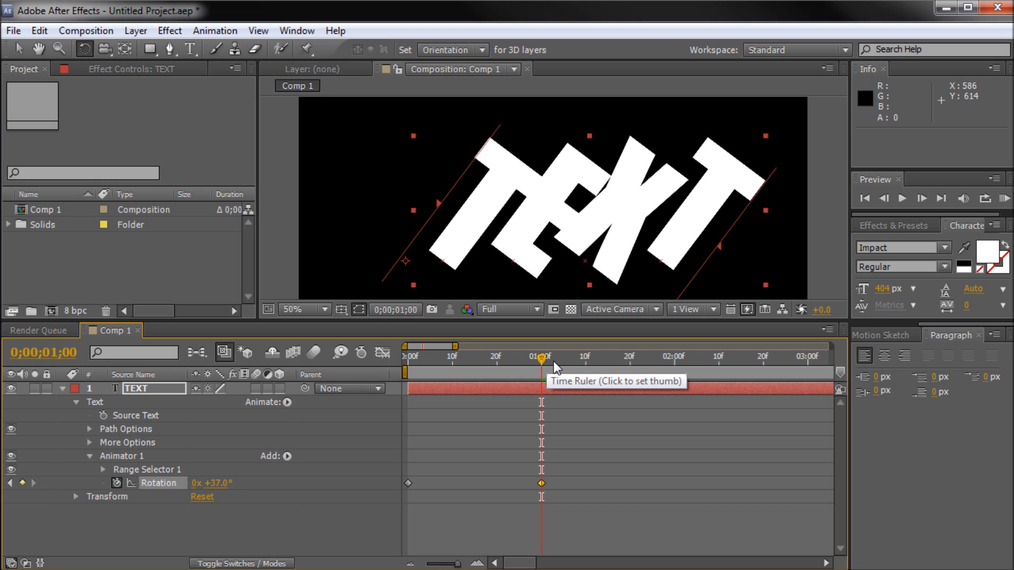
pyautogui.moveTo(554, 361); pyautogui.dragTo(388, 401)
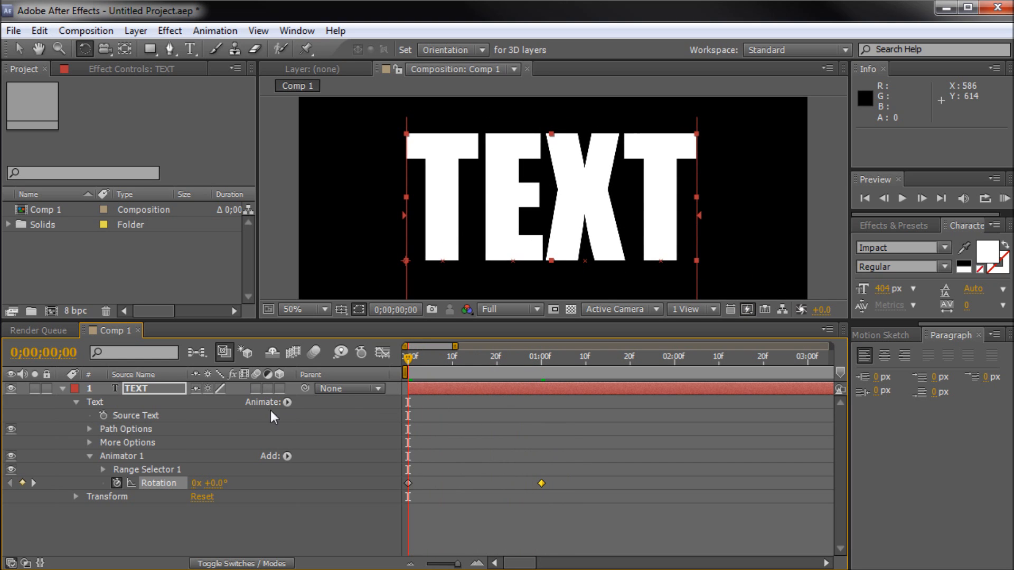
# Add the Tracking property to Animator 1 on the TEXT layer
pyautogui.click(286, 455)
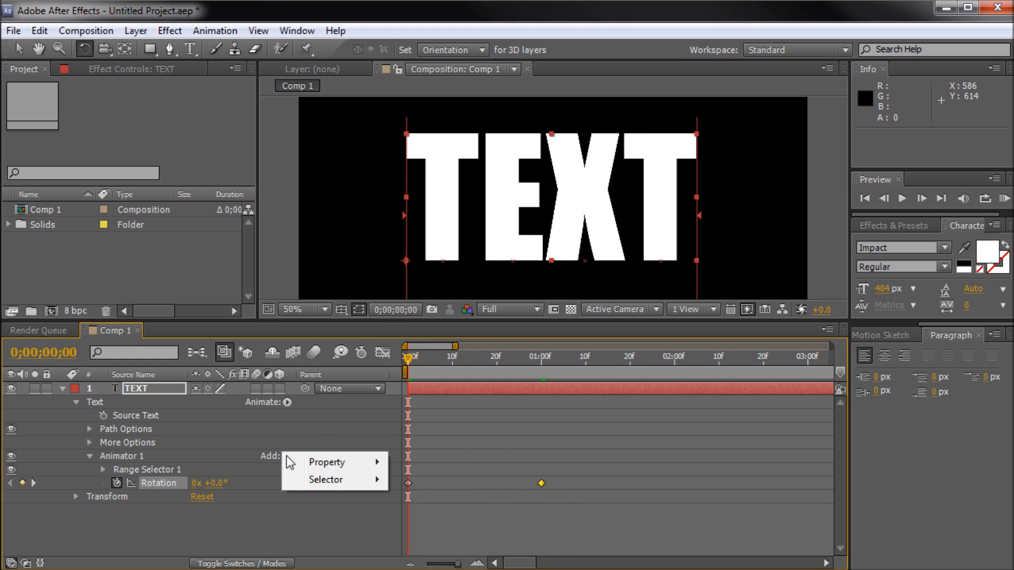
pyautogui.moveTo(323, 461)
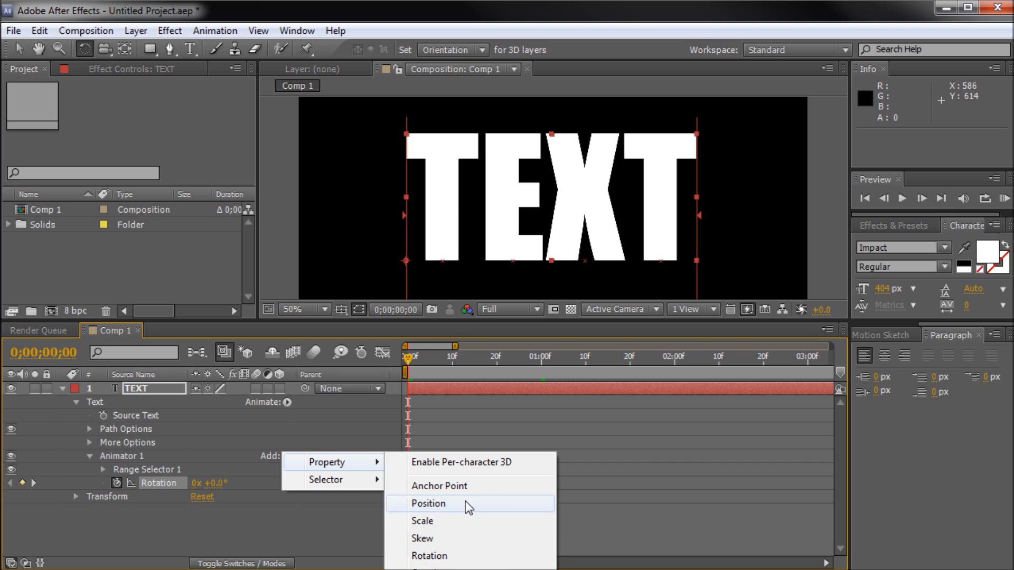
pyautogui.click(428, 569)
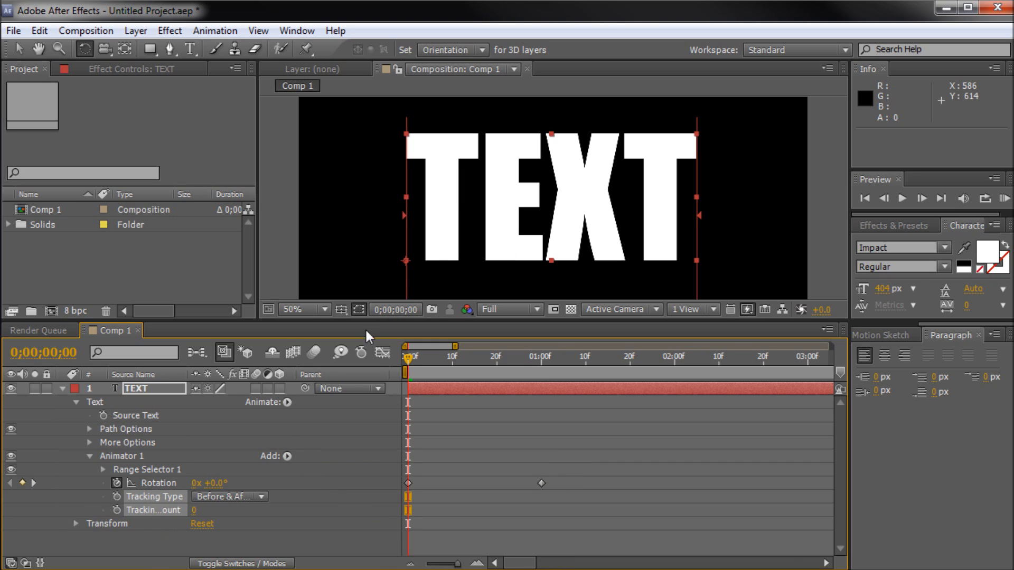
# Keyframe Animator 1's Tracking Amount from 0 at the start to 62 at 0;00;01;00
pyautogui.click(116, 510)
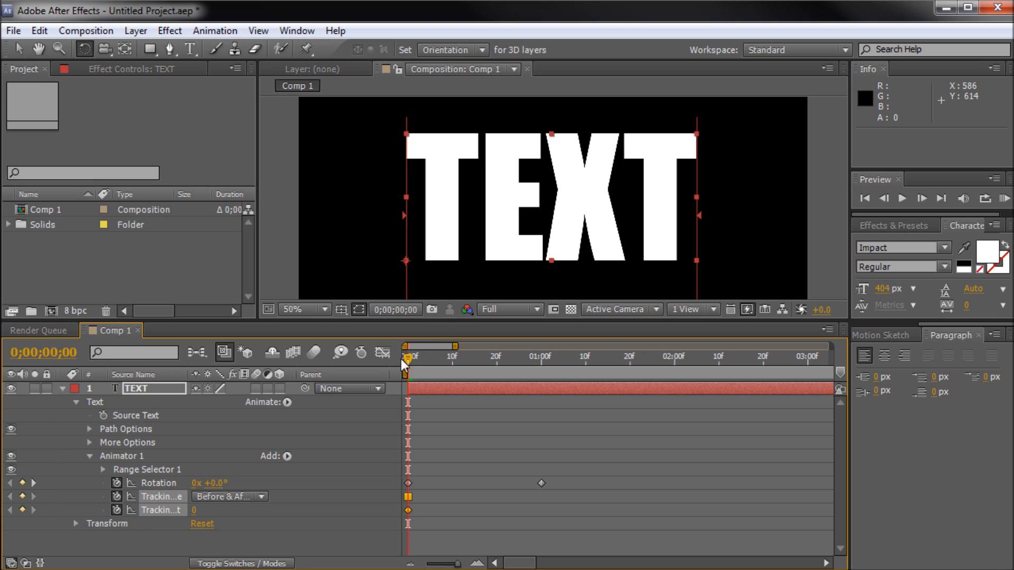
pyautogui.moveTo(409, 356); pyautogui.dragTo(546, 375)
pyautogui.moveTo(195, 509); pyautogui.dragTo(238, 502)
# Move the TEXT layer to about position 88, 504 and scrub the rotation and tracking animation from the start
pyautogui.press('v')
pyautogui.moveTo(552, 226); pyautogui.dragTo(481, 221)
pyautogui.moveTo(539, 357); pyautogui.dragTo(347, 370)
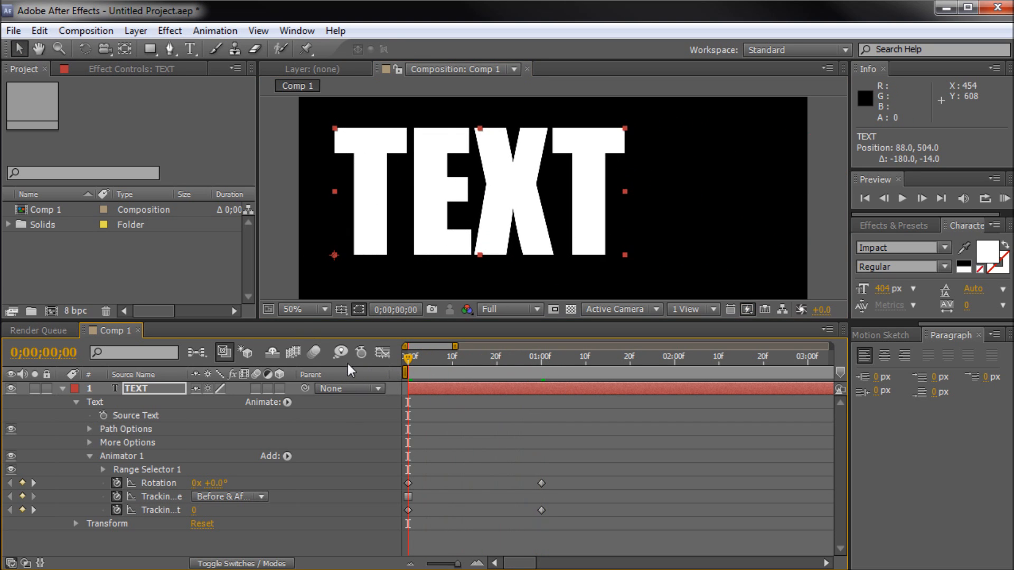
pyautogui.moveTo(408, 361); pyautogui.dragTo(582, 359)
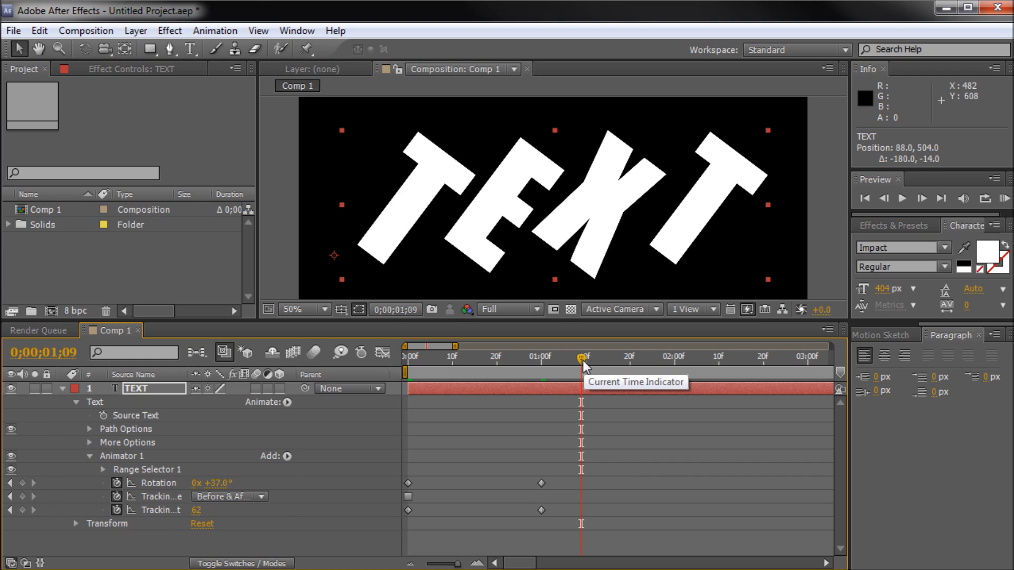
pyautogui.moveTo(583, 360); pyautogui.dragTo(388, 424)
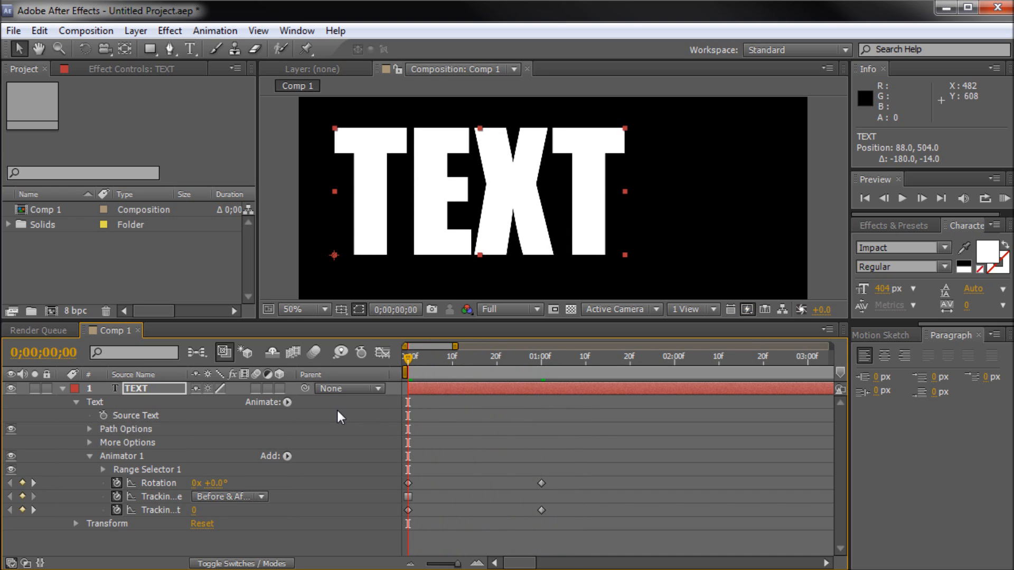
# Add a second animator with the Fill Color property to the TEXT layer
pyautogui.click(287, 402)
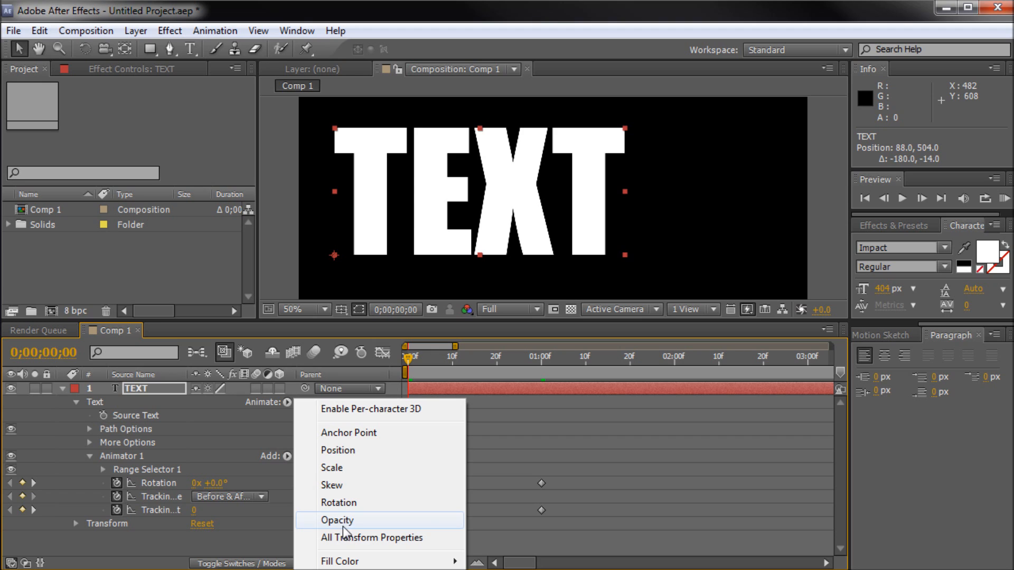
pyautogui.moveTo(366, 563)
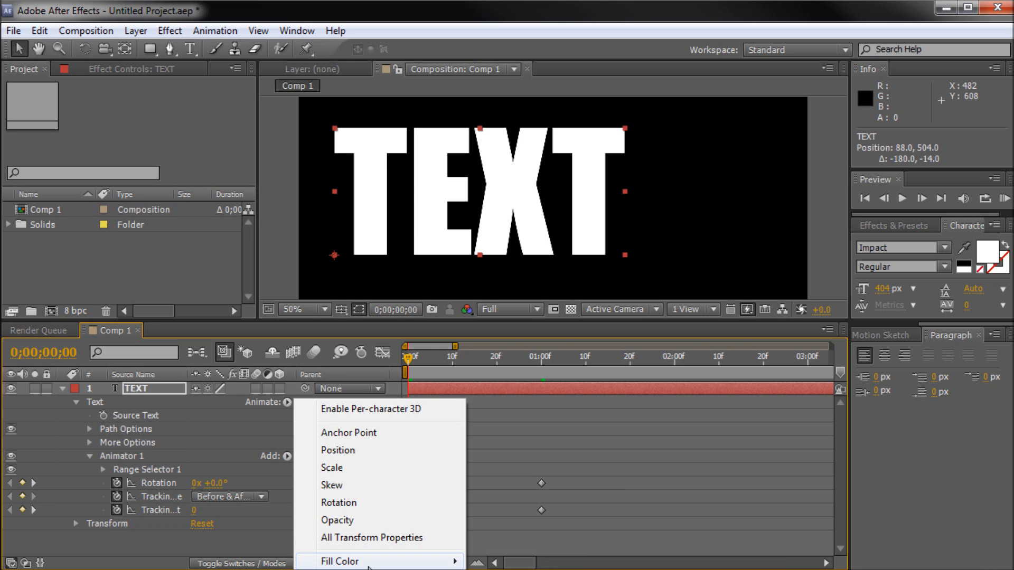
pyautogui.click(474, 563)
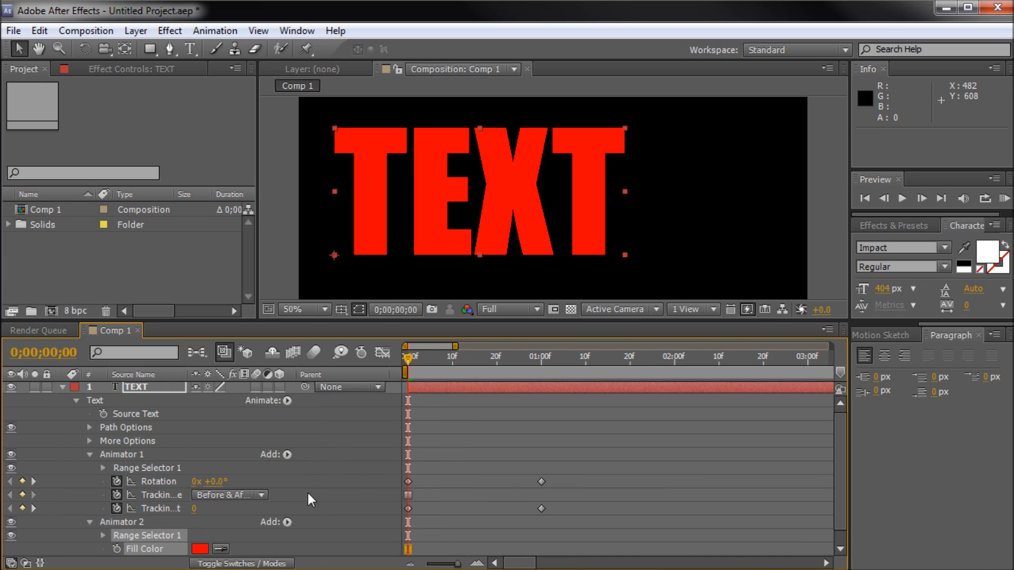
# Keyframe Animator 2's Fill Color from red at the start to bright blue at 0;00;01;00, and scrub back through the color change
pyautogui.click(116, 549)
pyautogui.moveTo(406, 357); pyautogui.dragTo(538, 385)
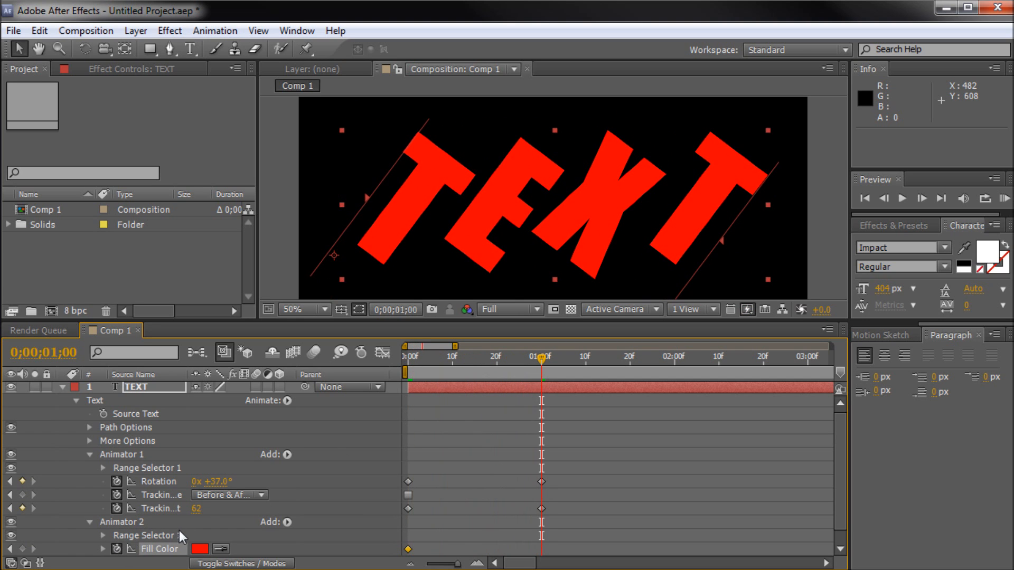
pyautogui.click(199, 548)
pyautogui.click(284, 205)
pyautogui.click(359, 202)
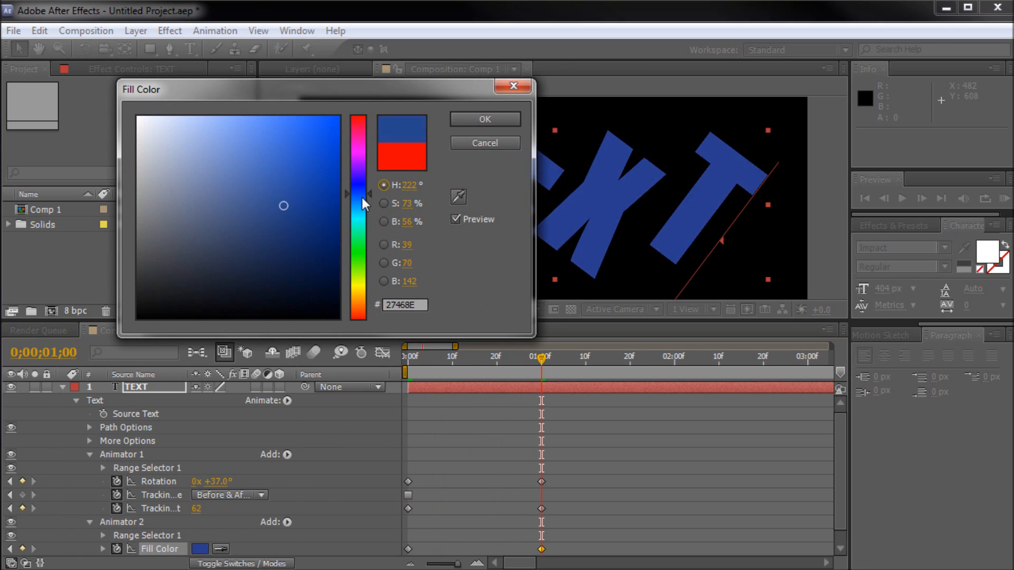
pyautogui.click(329, 145)
pyautogui.click(485, 119)
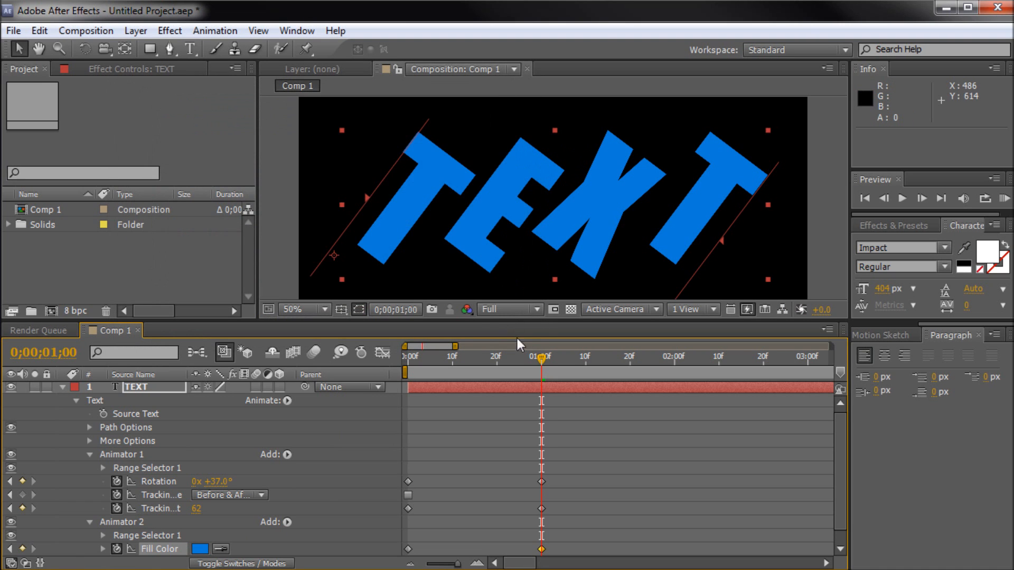
pyautogui.moveTo(536, 359); pyautogui.dragTo(444, 395)
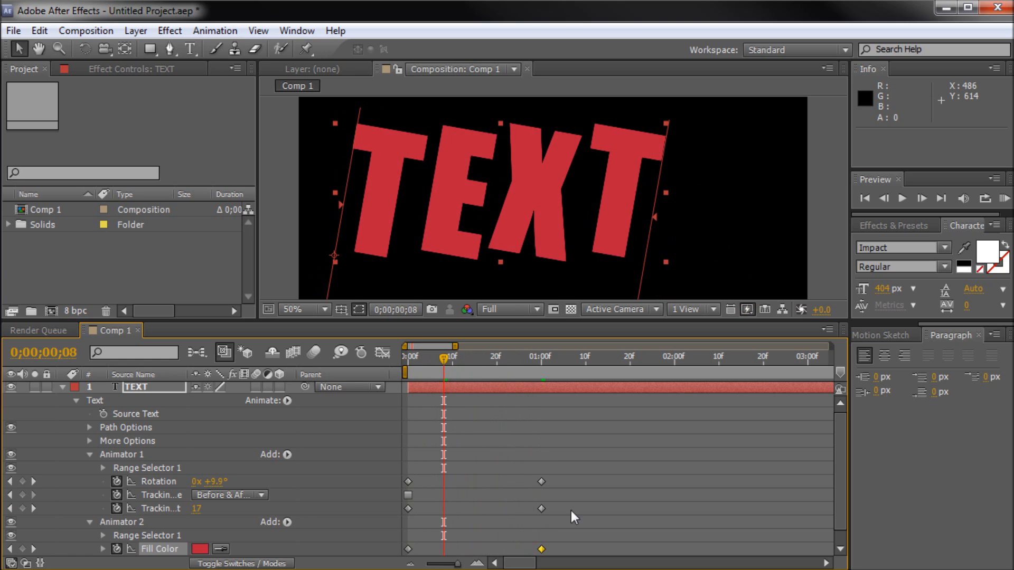
# Delete all animator keyframes and remove the Rotation, Tracking and Fill Color properties from both animators
pyautogui.moveTo(570, 552); pyautogui.dragTo(403, 470)
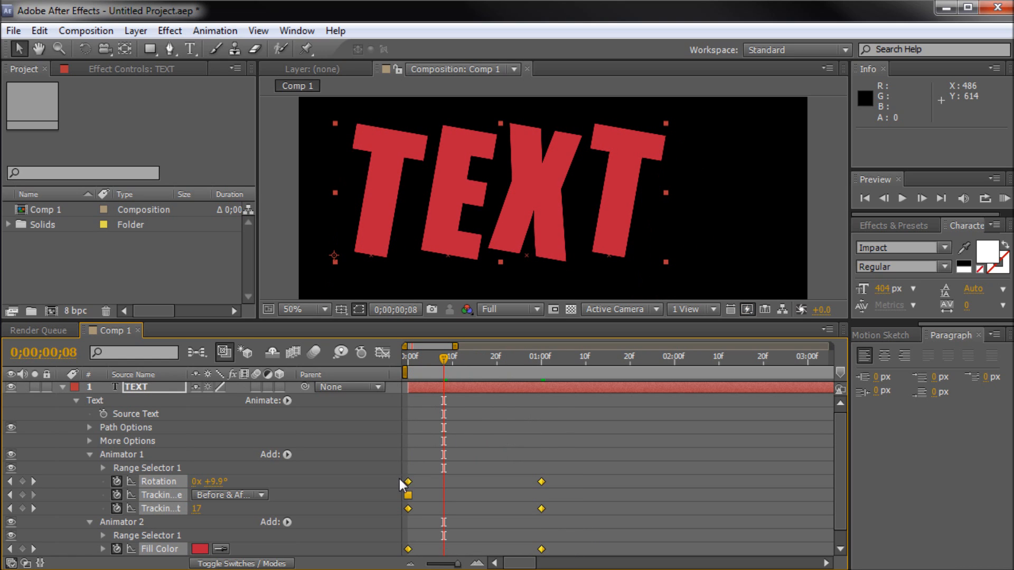
pyautogui.press('Delete')
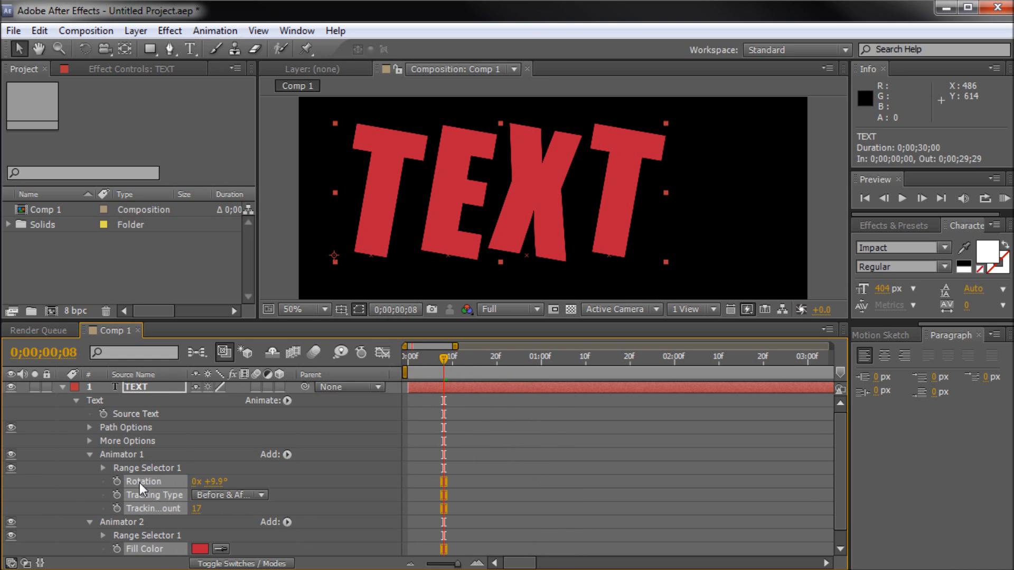
pyautogui.press('Delete')
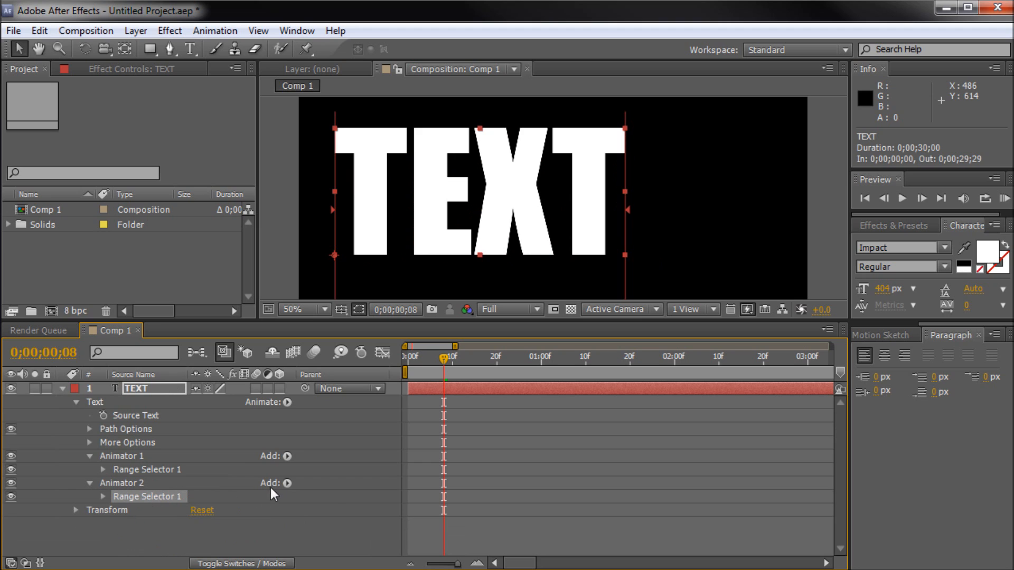
# Add the Character Offset property to Animator 2 and keyframe it from 0 at the start to 25 at 0;00;01;00
pyautogui.click(286, 484)
pyautogui.moveTo(322, 490)
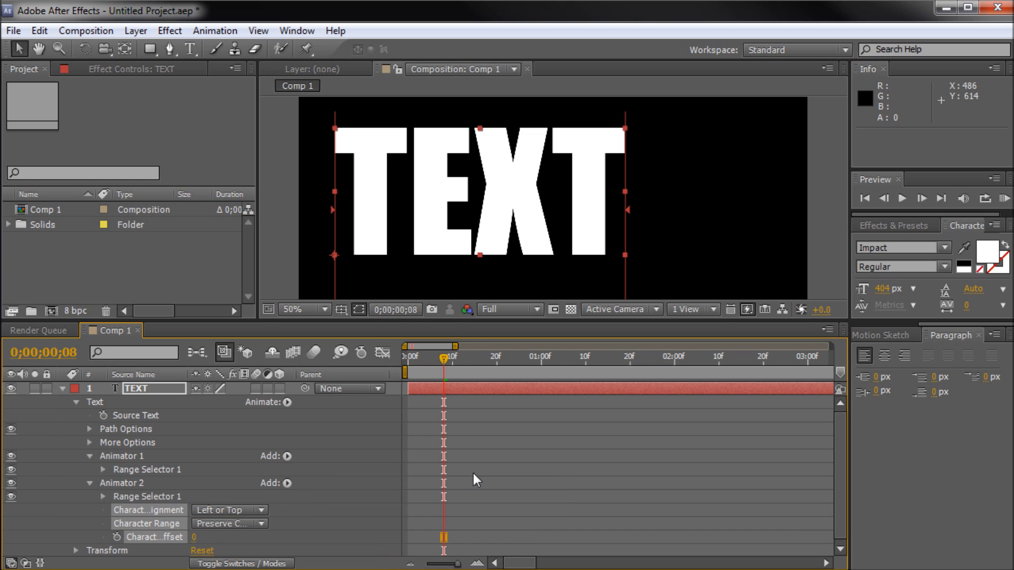
pyautogui.moveTo(440, 358); pyautogui.dragTo(405, 358)
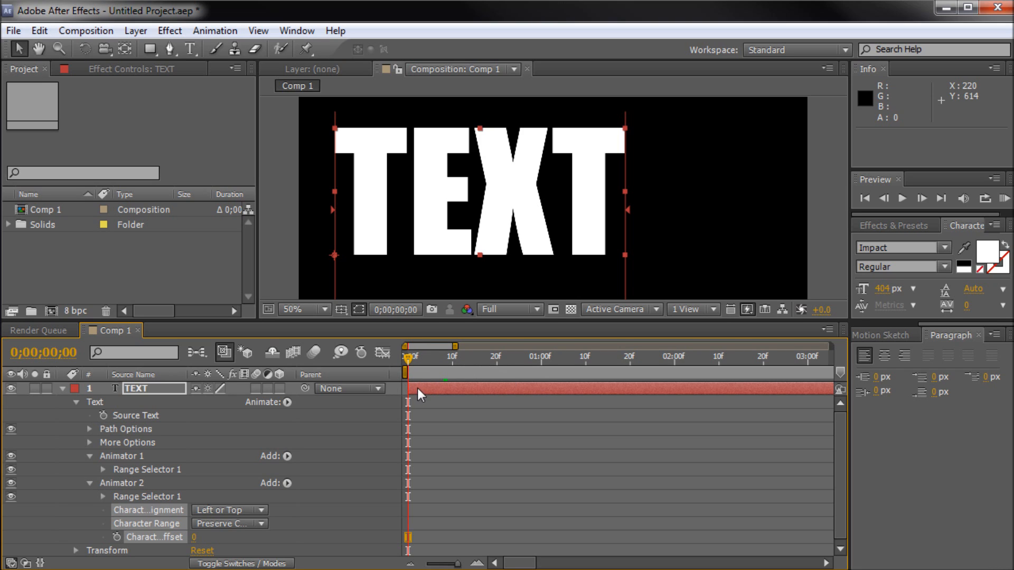
pyautogui.click(116, 538)
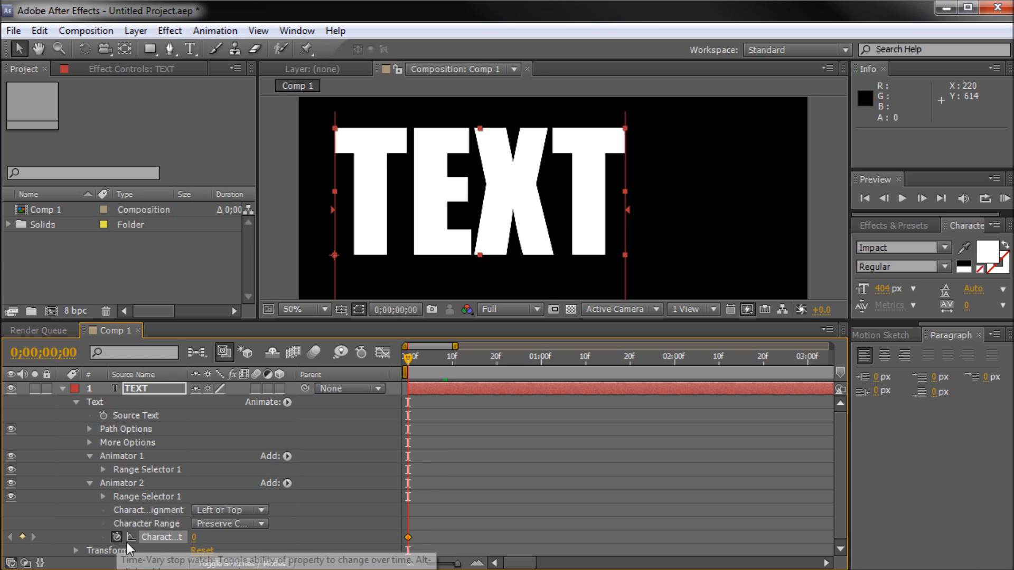
pyautogui.moveTo(441, 353); pyautogui.dragTo(540, 361)
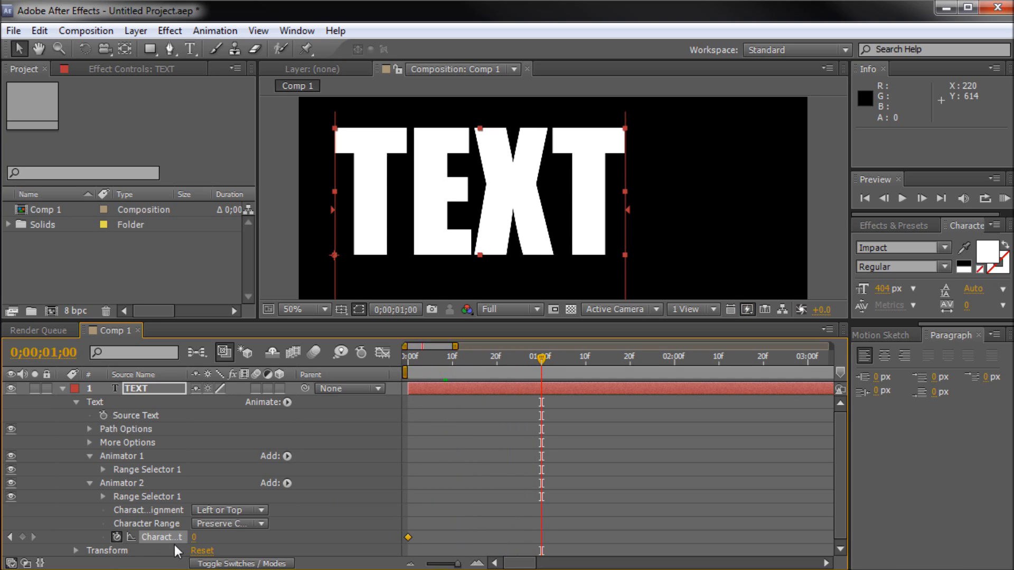
pyautogui.moveTo(188, 532); pyautogui.dragTo(214, 537)
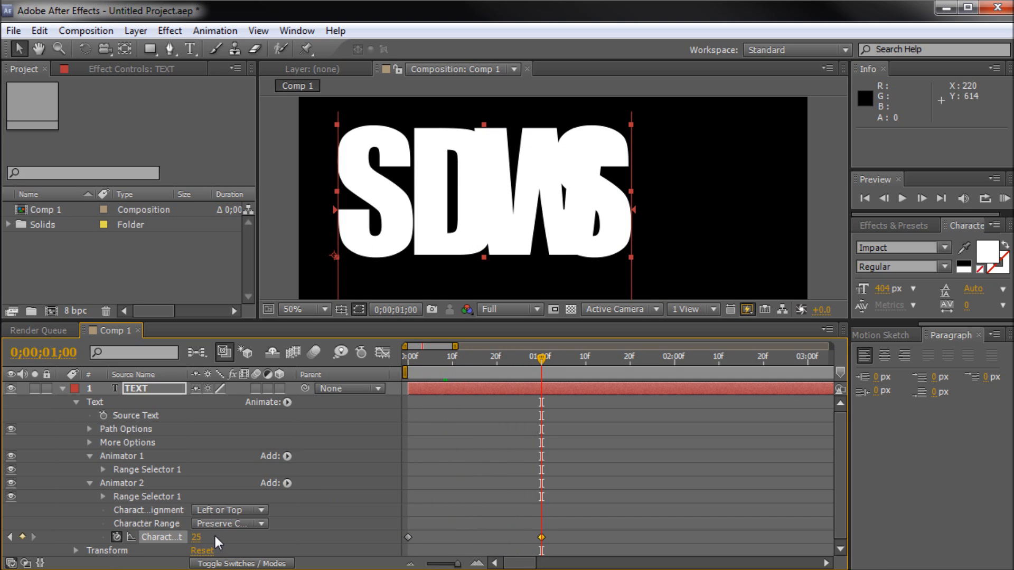
# Add Tracking to Animator 2 with an amount of 55, and raise the Character Offset at 0;00;01;00 to 32
pyautogui.click(287, 483)
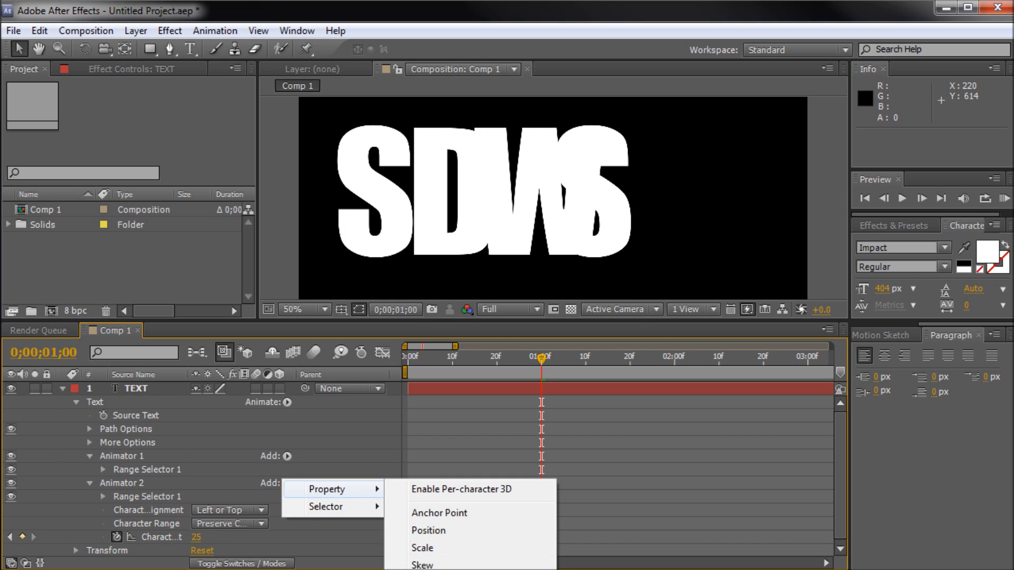
pyautogui.click(423, 569)
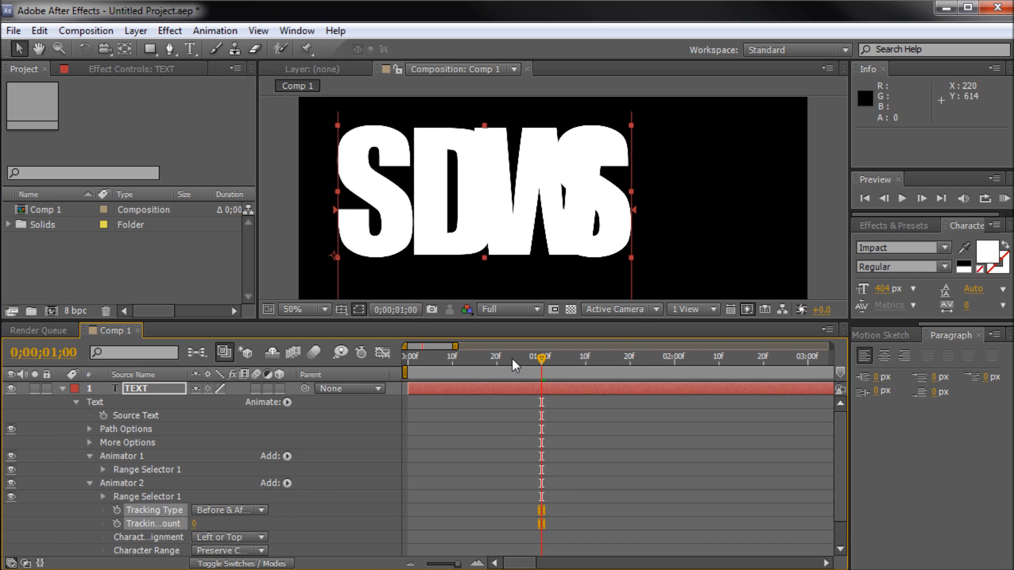
pyautogui.moveTo(193, 522)
pyautogui.mouseDown()
pyautogui.moveTo(259, 525)
pyautogui.moveTo(205, 534)
pyautogui.mouseUp()
pyautogui.scroll(-1, 288, 477)
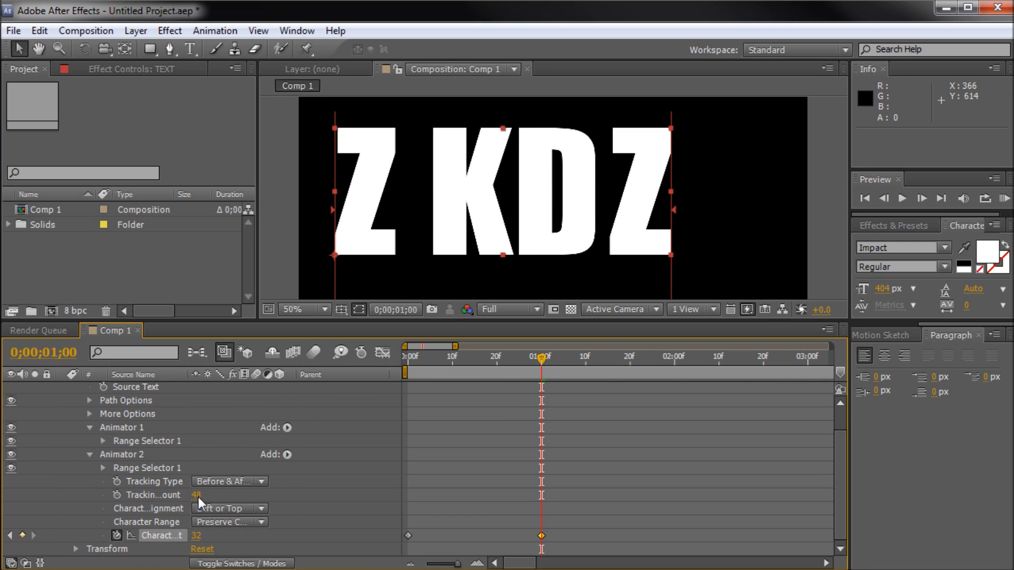
pyautogui.moveTo(198, 497); pyautogui.dragTo(202, 497)
# Preview the changing characters from the start, and keyframe Character Offset back to 0 at 0;00;01;10
pyautogui.moveTo(535, 361); pyautogui.dragTo(415, 361)
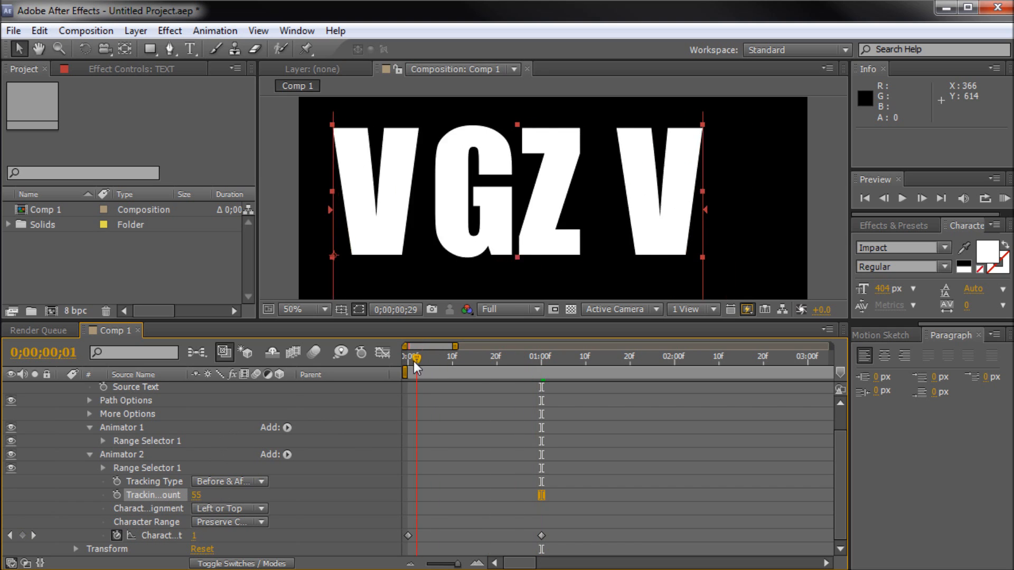
pyautogui.press('space')
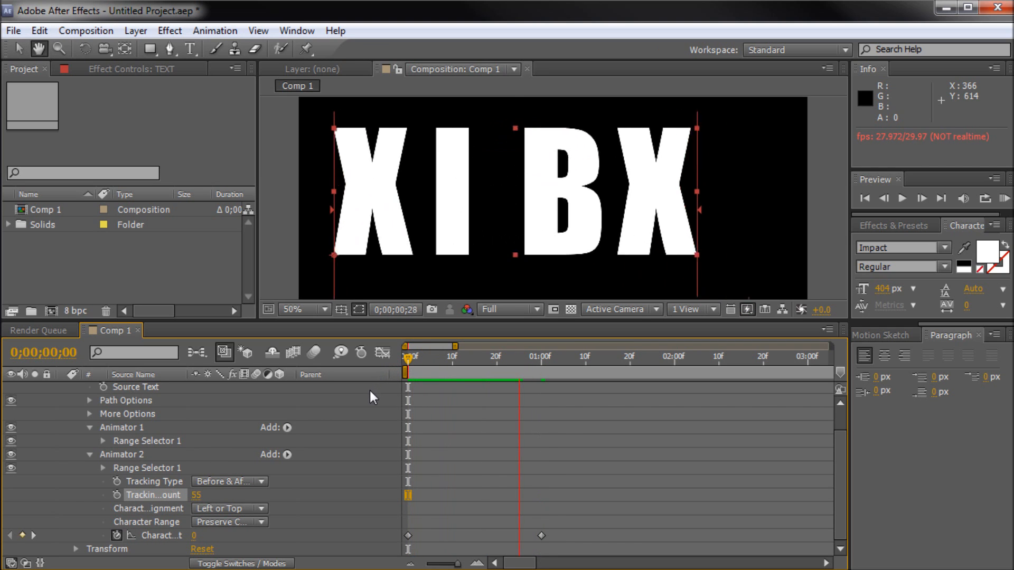
pyautogui.moveTo(610, 361); pyautogui.dragTo(586, 361)
pyautogui.click(196, 536)
pyautogui.write('0')
pyautogui.press('Return')
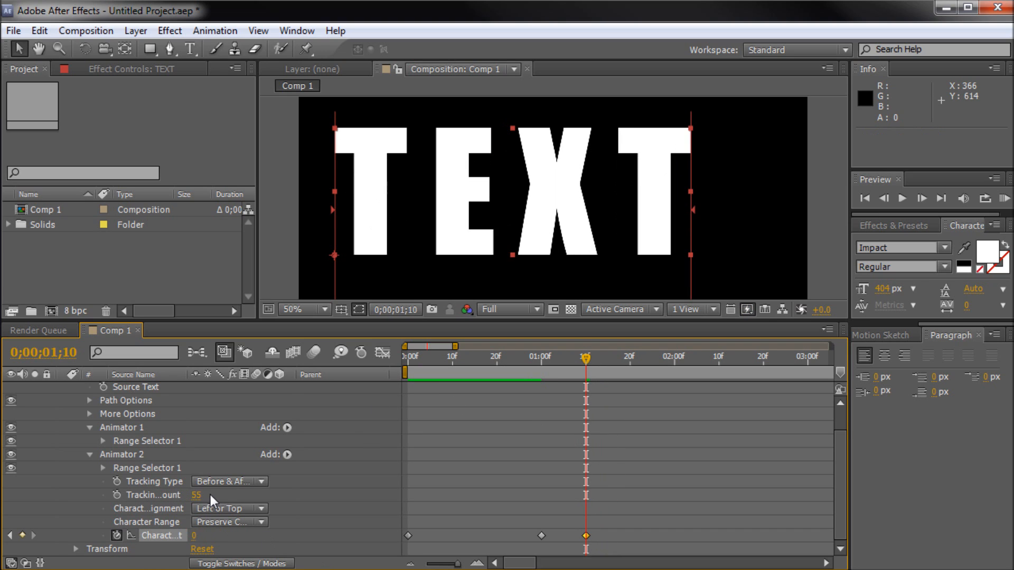
# Play the finished character offset animation from the start and deselect the TEXT layer
pyautogui.moveTo(585, 359); pyautogui.dragTo(386, 359)
pyautogui.press('space')
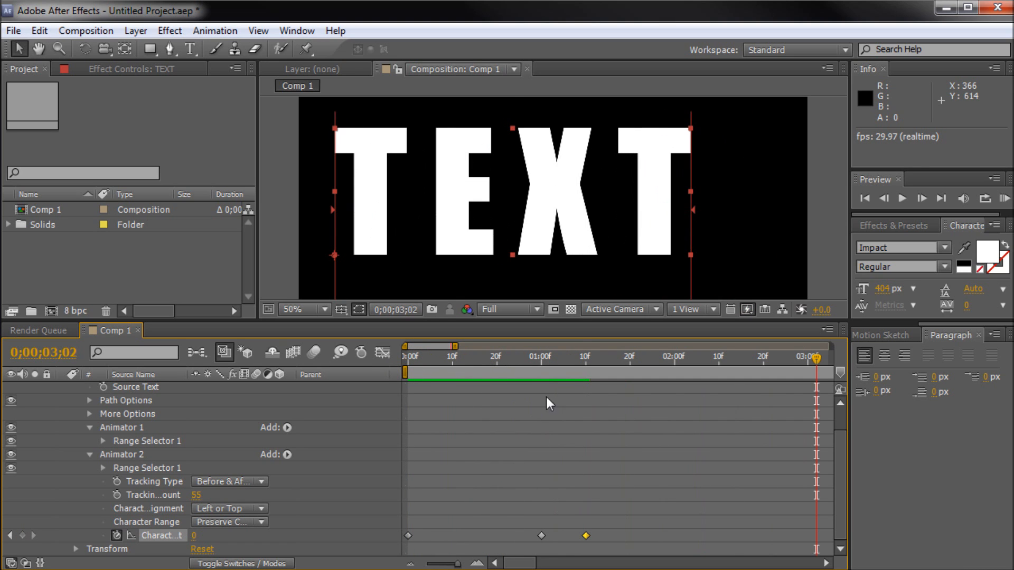
pyautogui.click(279, 159)
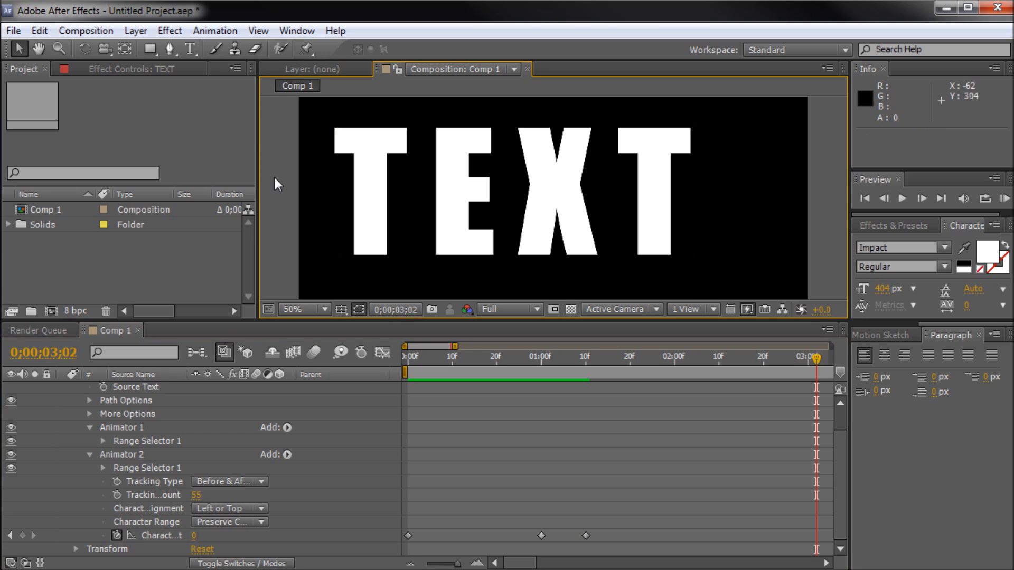
# Compare the TEXT layer's Transform properties with its Text group and the properties available for new text animators
pyautogui.scroll(2, 155, 481)
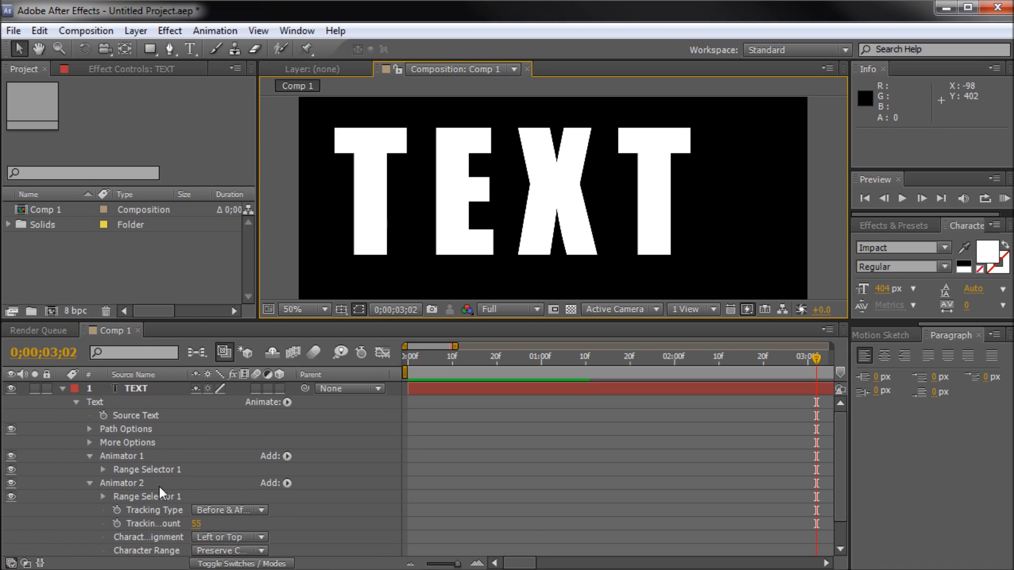
pyautogui.click(76, 403)
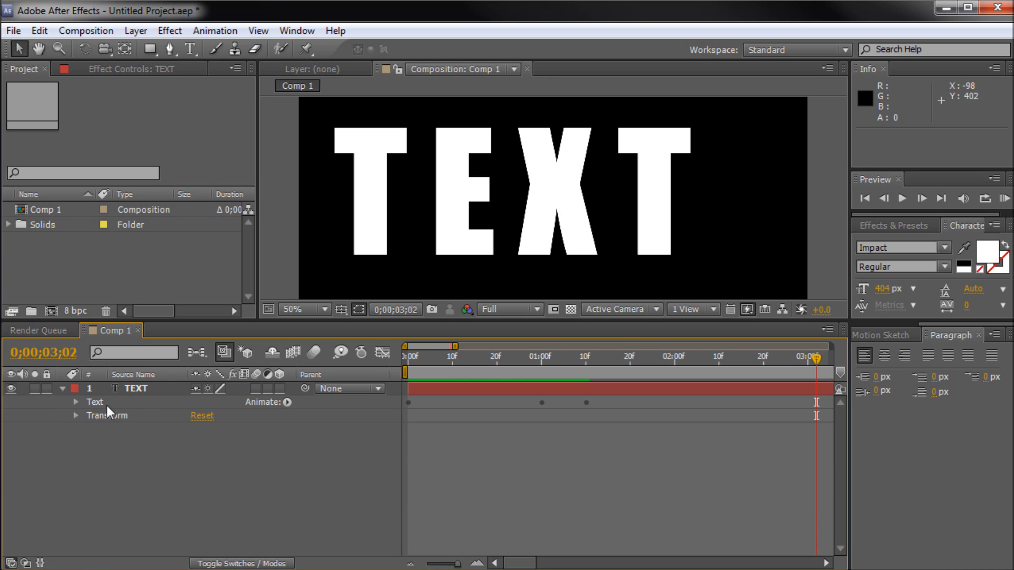
pyautogui.click(108, 416)
pyautogui.click(76, 416)
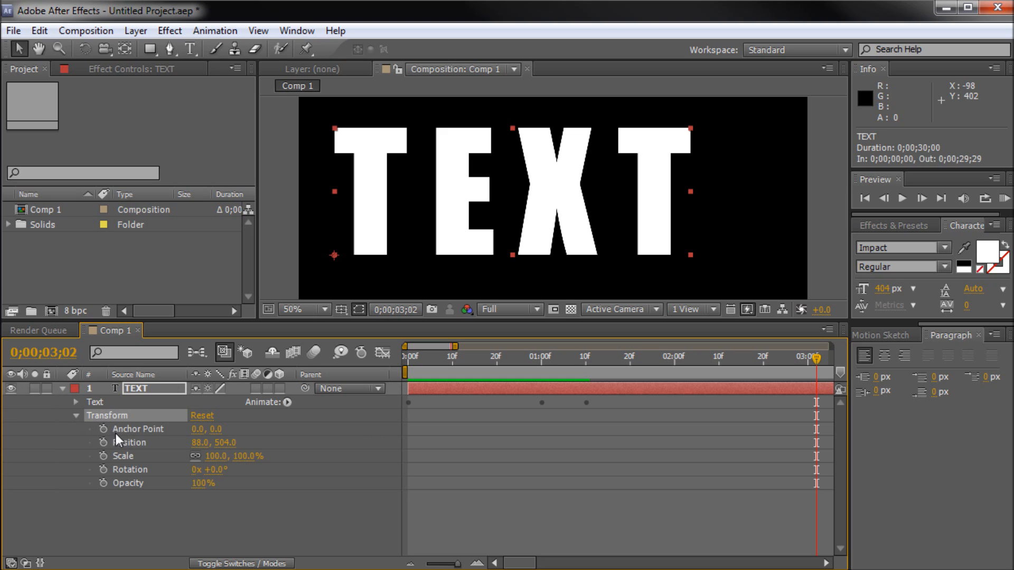
pyautogui.click(76, 416)
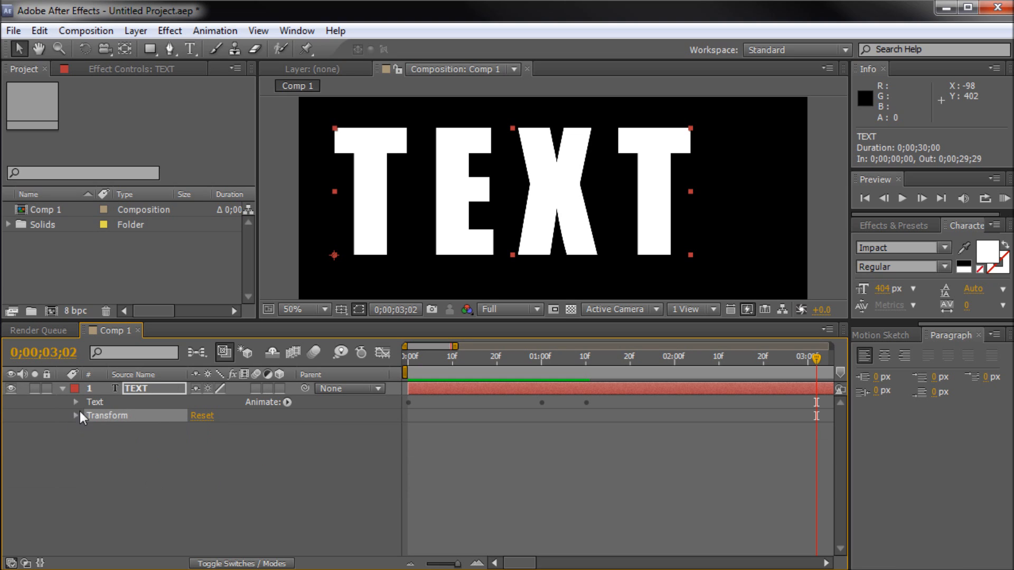
pyautogui.click(77, 401)
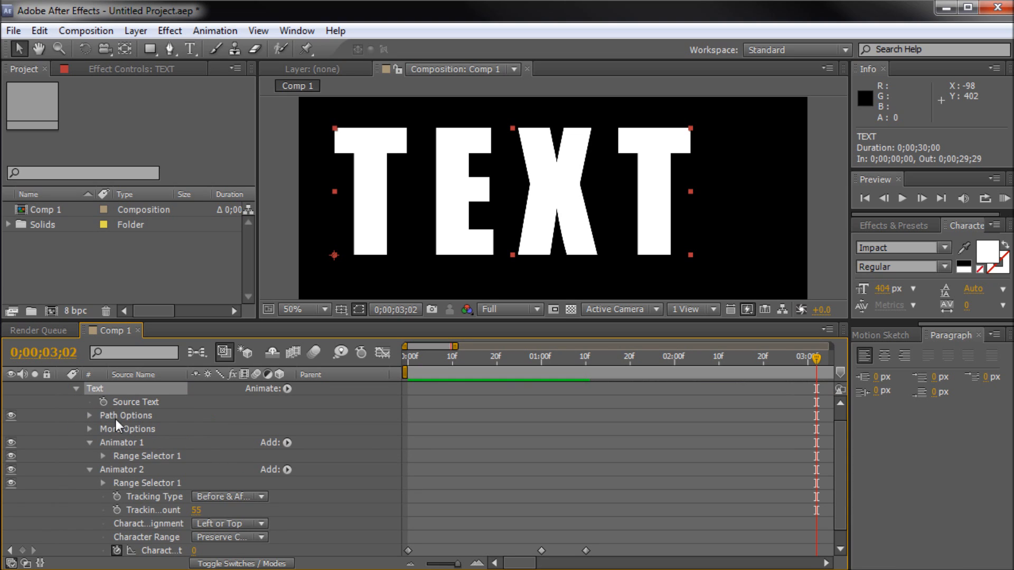
pyautogui.scroll(1, 115, 452)
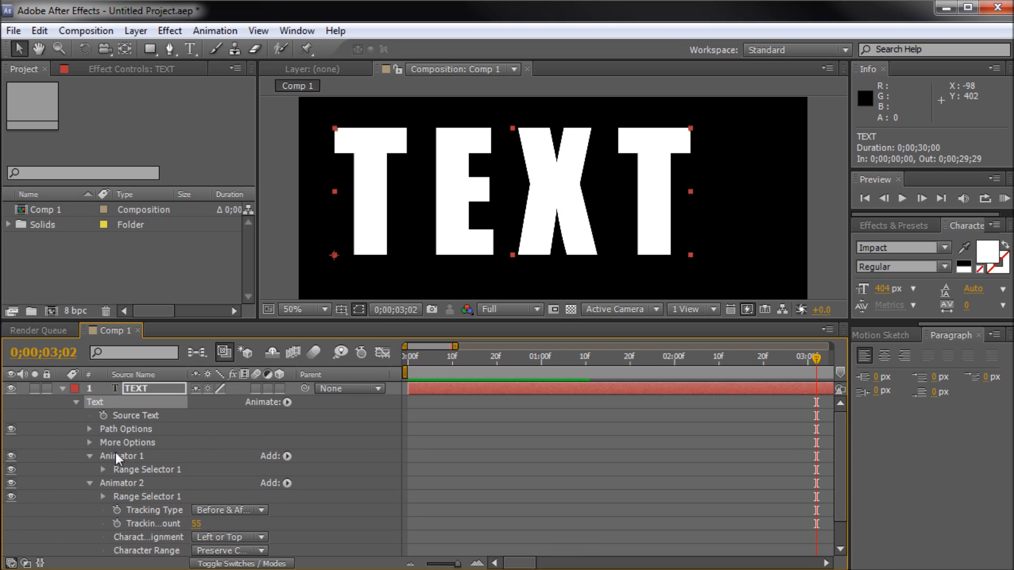
pyautogui.click(288, 402)
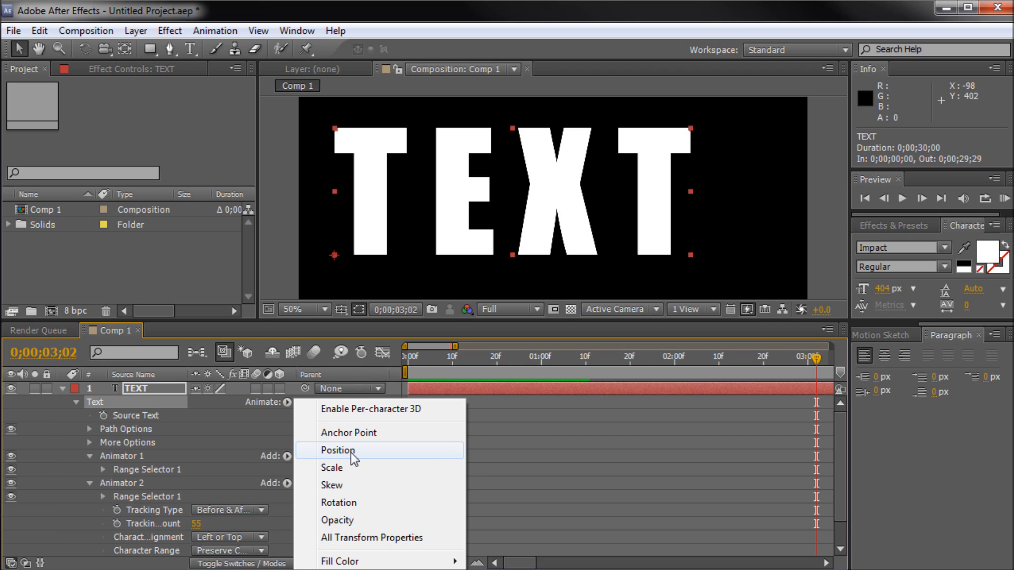
pyautogui.click(108, 400)
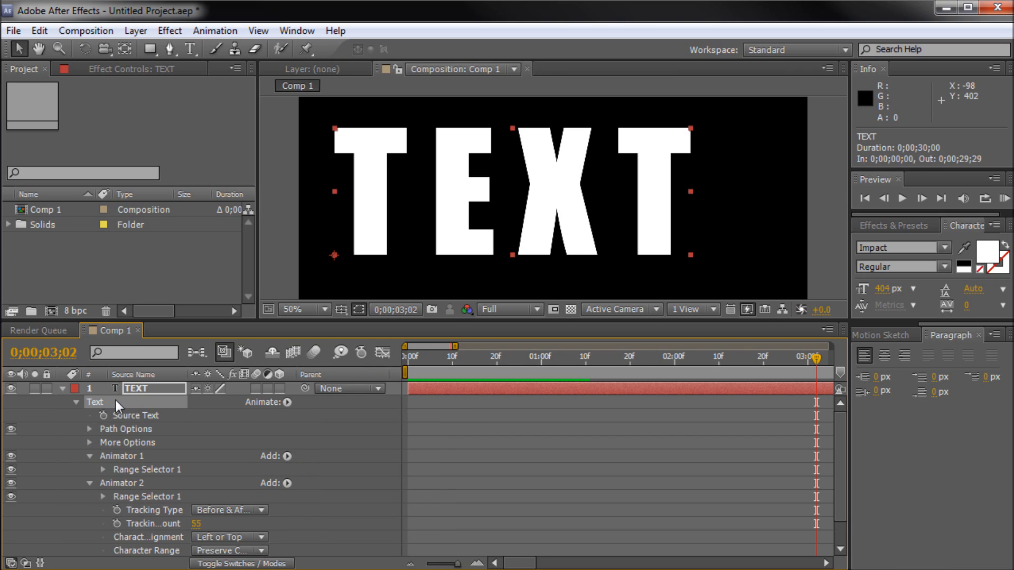